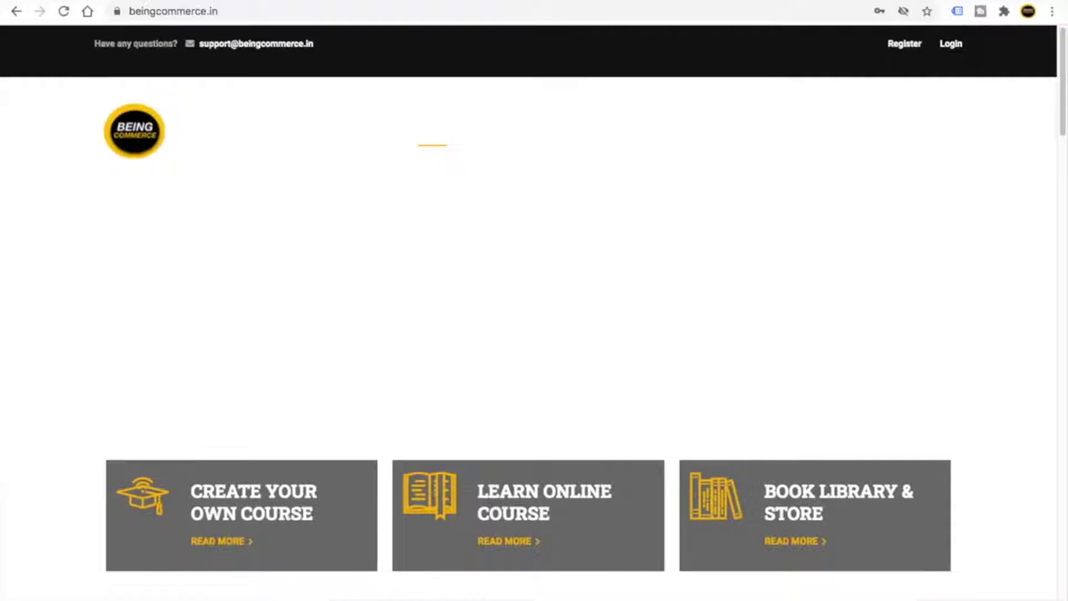
# Step: Search Google for 'google tag manager' in a new tab
pyautogui.hotkey('ctrl', 't')
pyautogui.write('google')
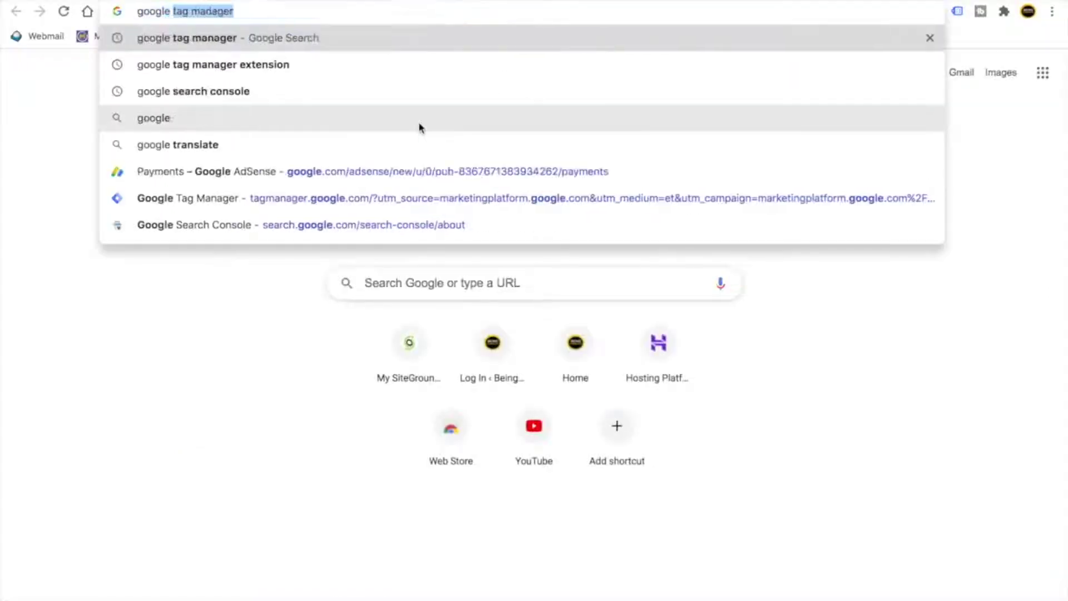
pyautogui.press('Down')
pyautogui.press('Up')
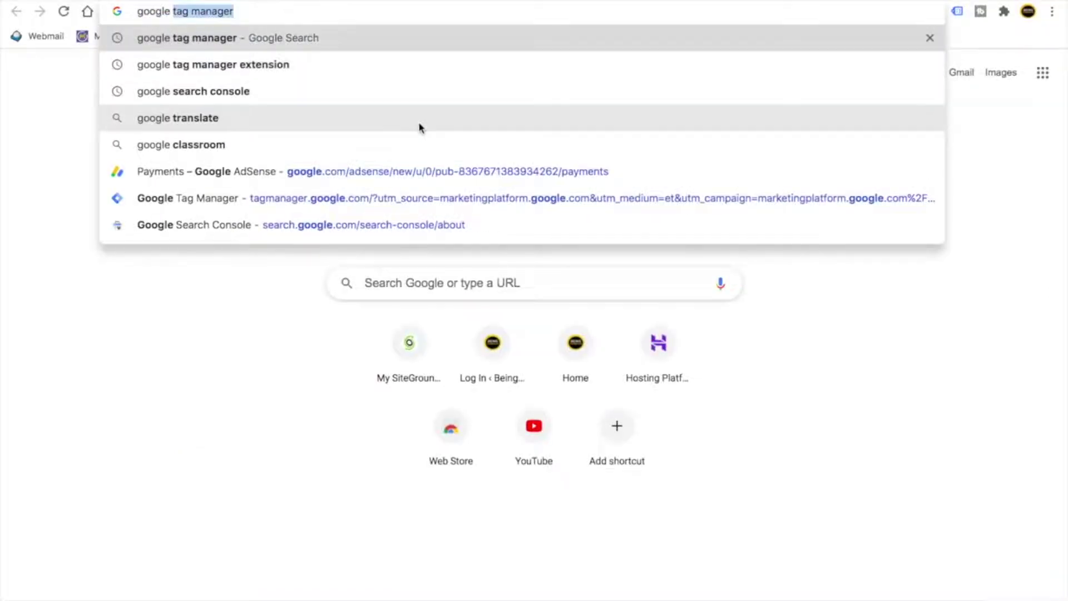
pyautogui.press('Return')
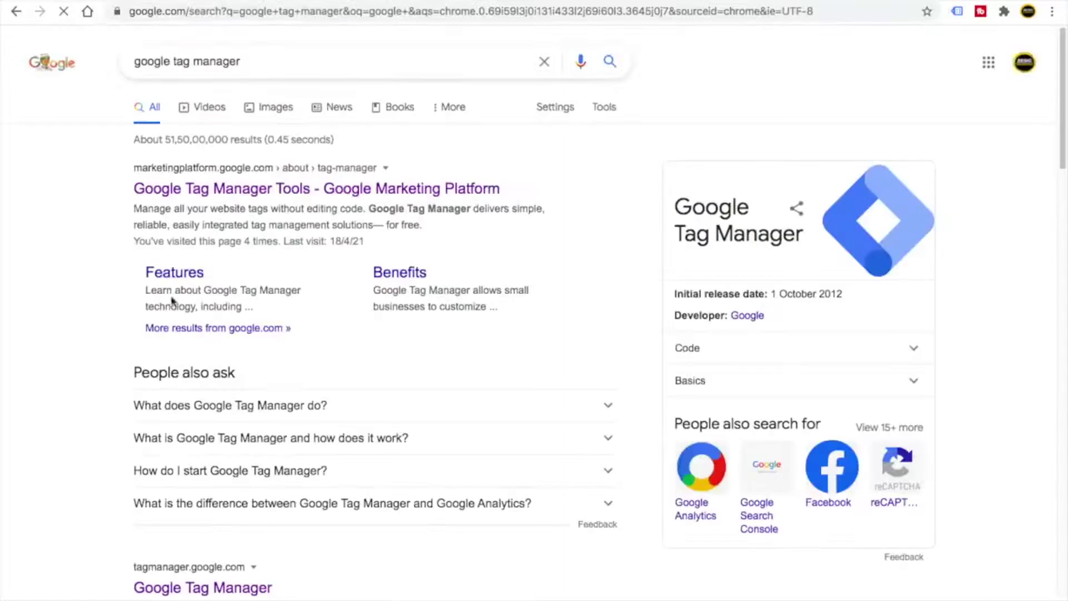
# Step: Open the tagmanager.google.com result from the search results
pyautogui.scroll(-5, 297, 334)
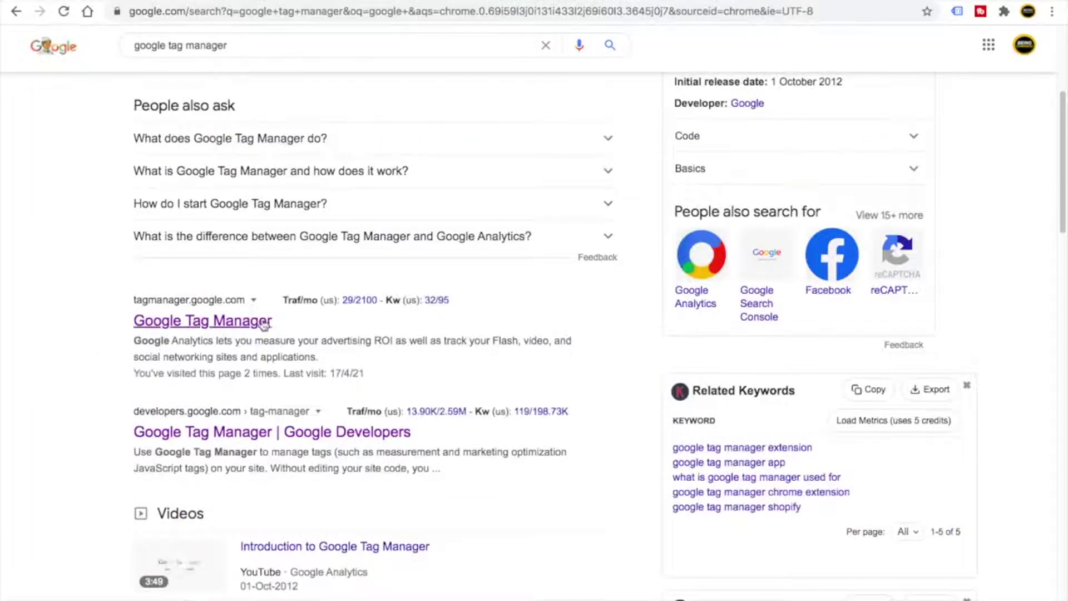
pyautogui.scroll(-5, 144, 378)
pyautogui.scroll(10, 172, 431)
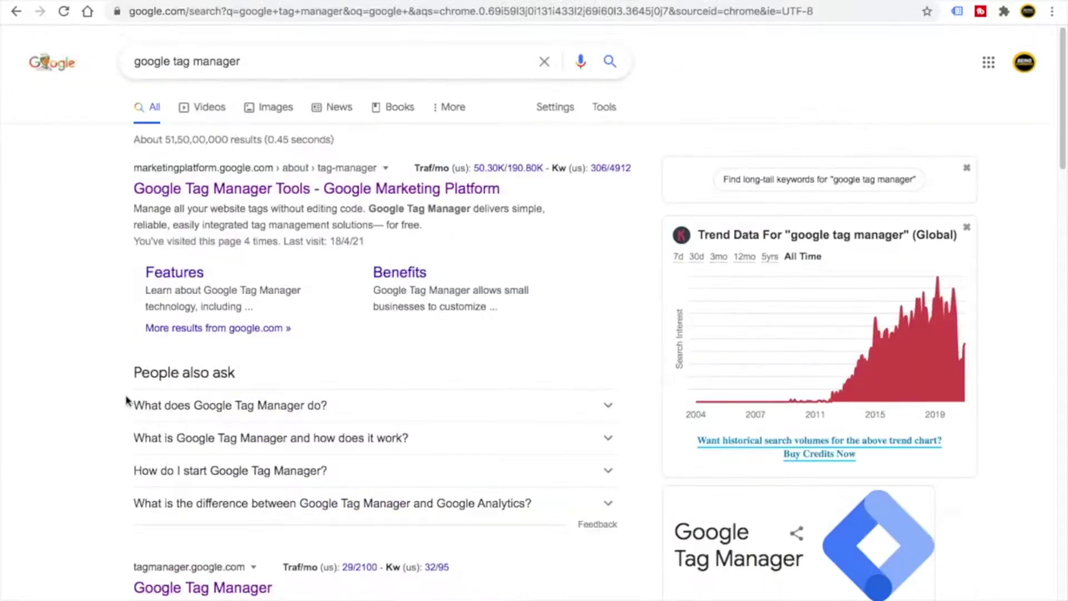
pyautogui.scroll(-5, 154, 261)
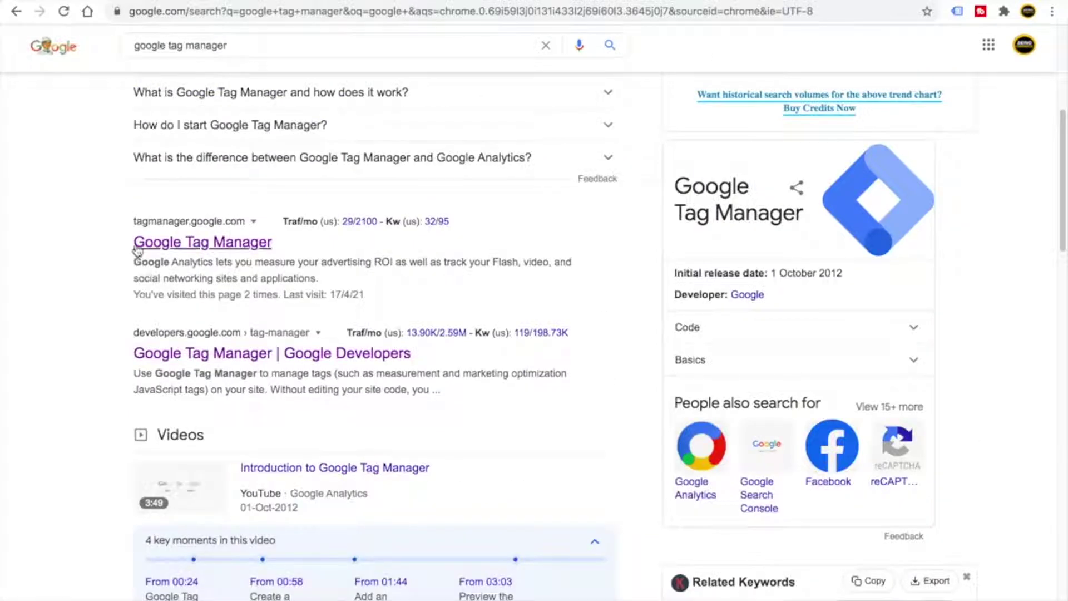
pyautogui.click(175, 243)
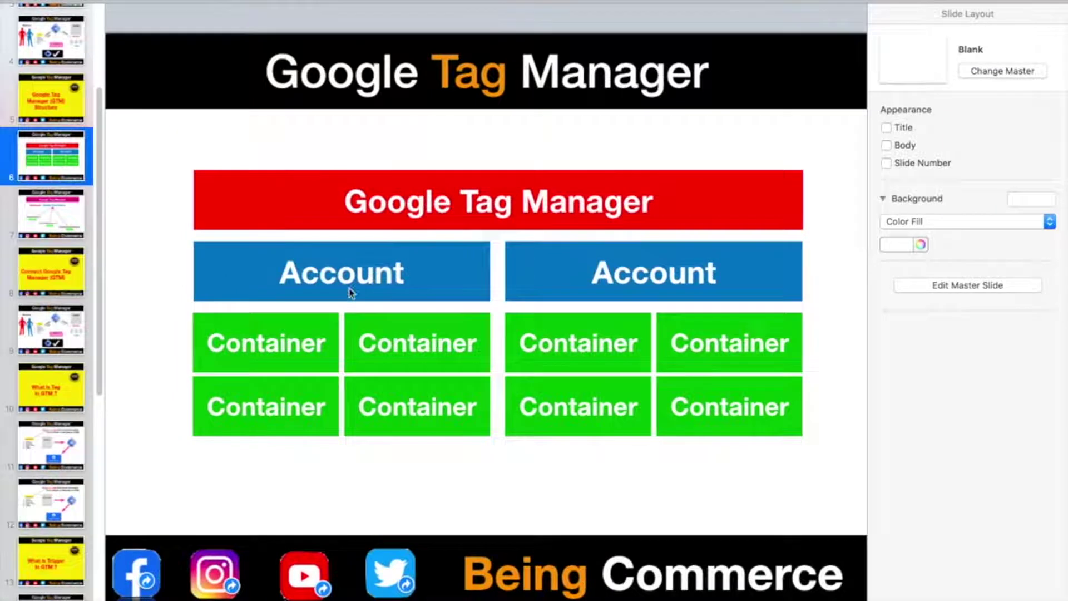
# Step: Relabel the left Account box on the slide as 'Being Commerce'
pyautogui.click(341, 285)
pyautogui.doubleClick(341, 285)
pyautogui.write('B')
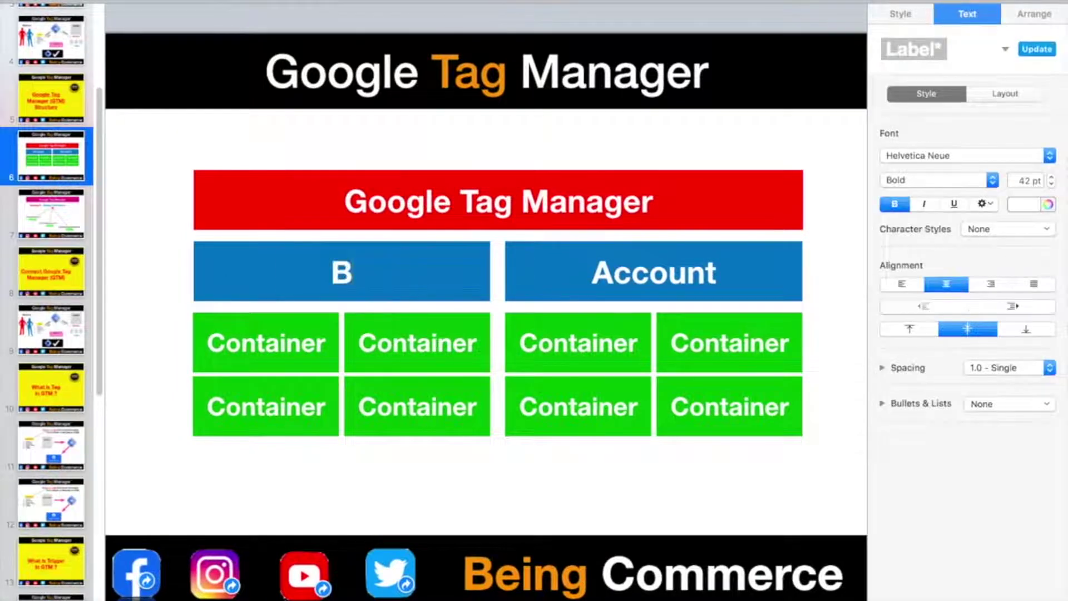
pyautogui.write('eing Commerce')
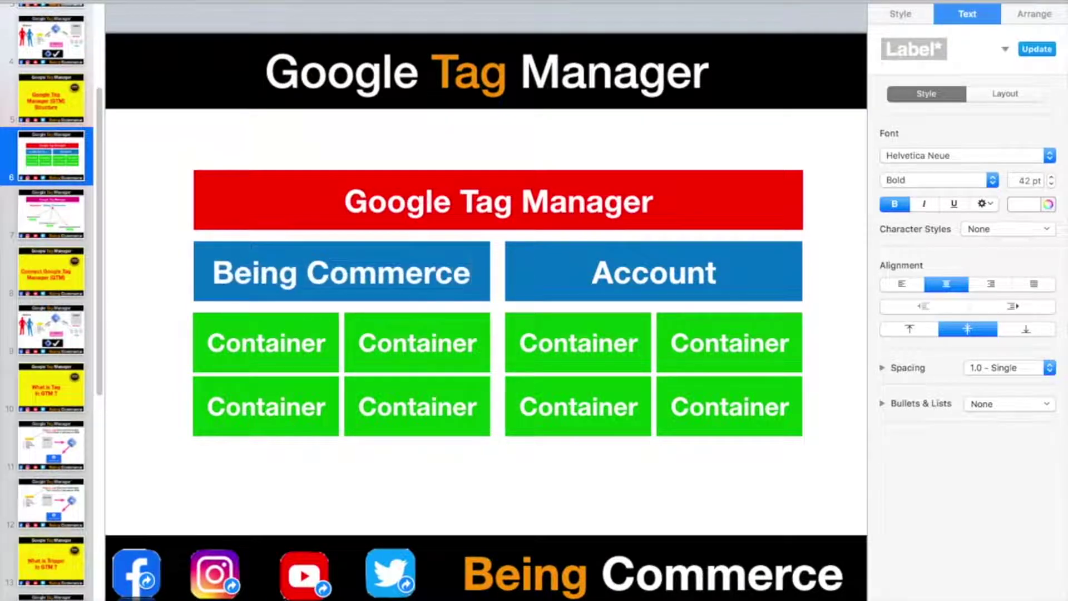
pyautogui.click(156, 266)
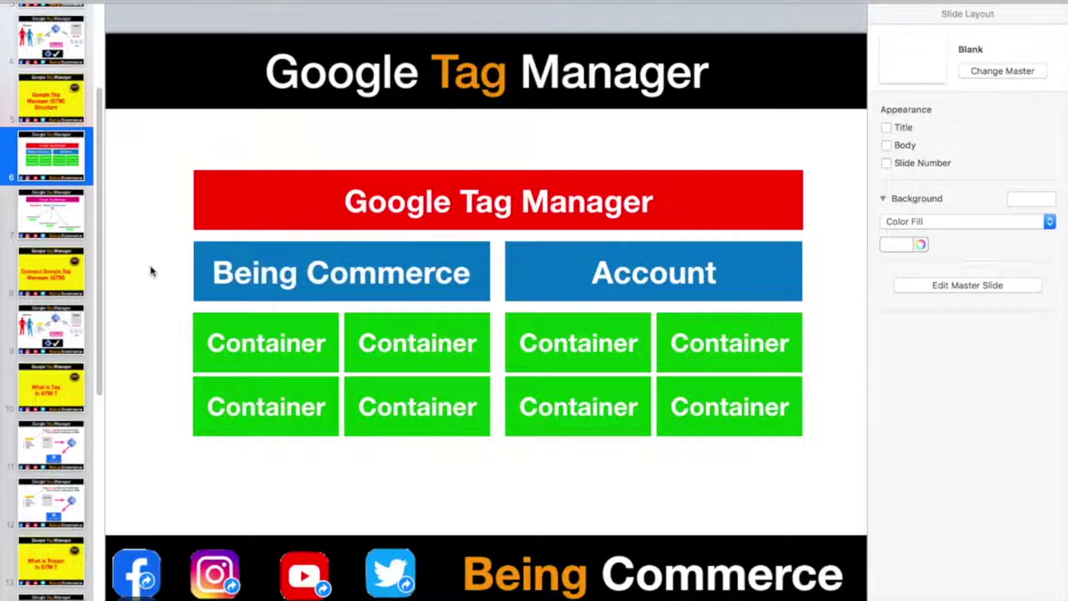
# Step: Back in Chrome, load academy.beingcommerce.in in a new tab
pyautogui.hotkey('ctrl', 'Right')
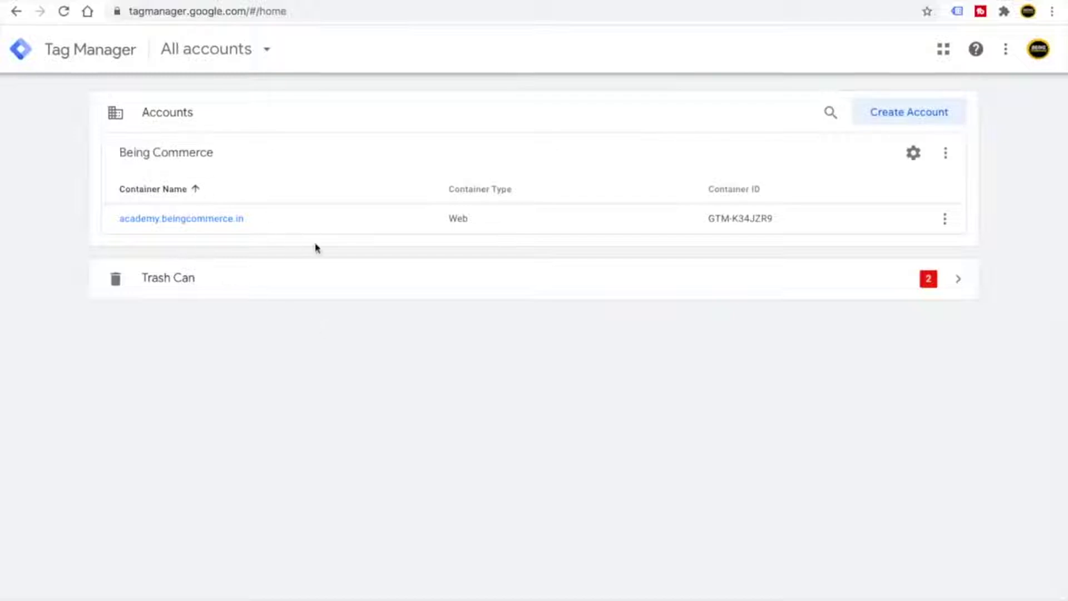
pyautogui.hotkey('ctrl', 'Left')
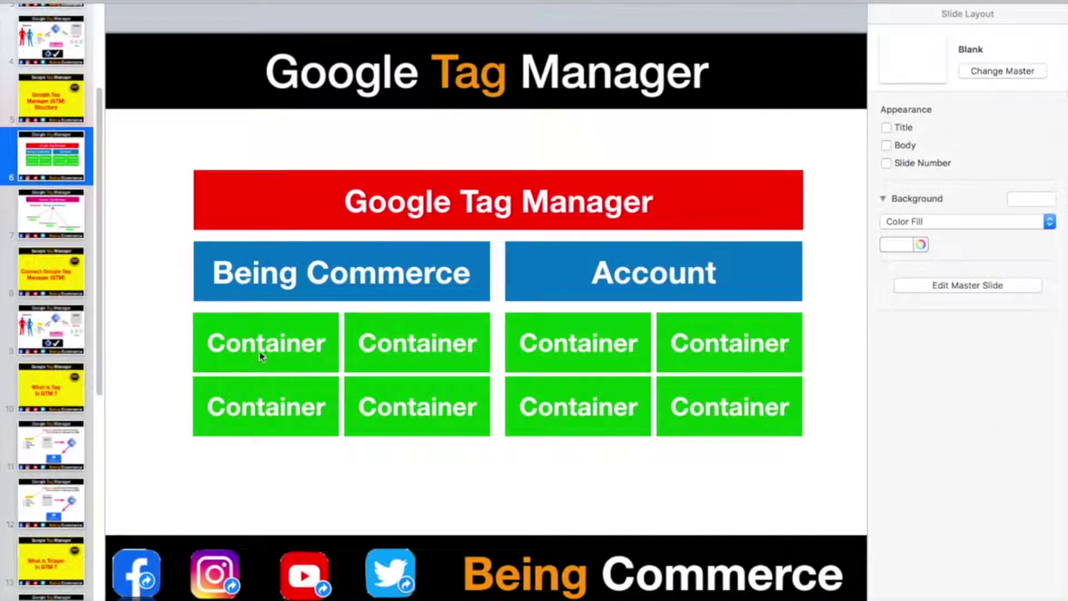
pyautogui.hotkey('ctrl', 'Right')
pyautogui.press('super+t')
pyautogui.write('aca')
pyautogui.press('Return')
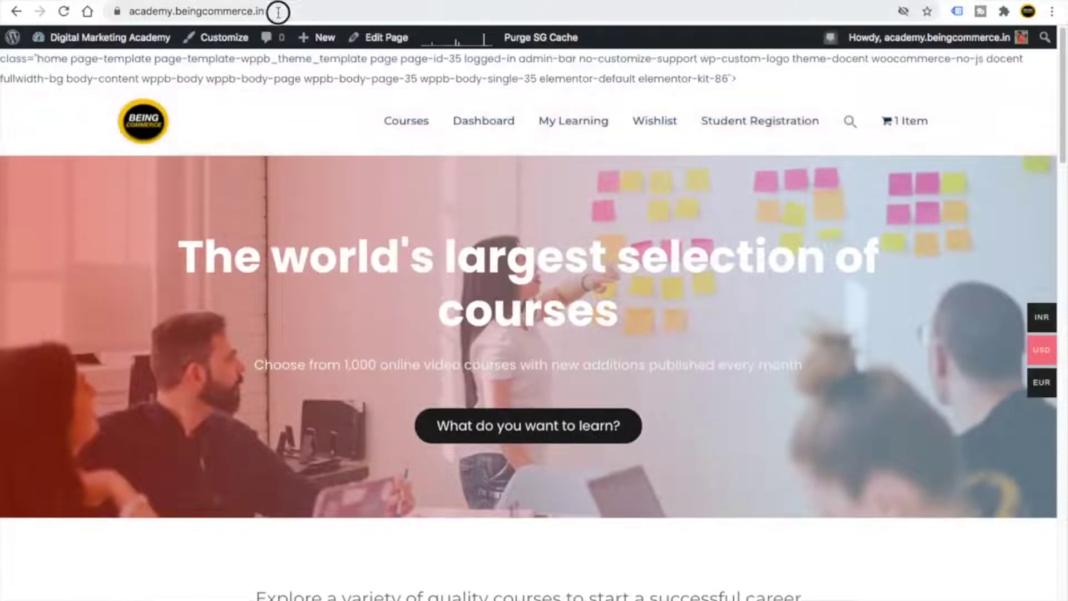
# Step: Review the accounts list showing academy.beingcommerce.in under Being Commerce, then return to Keynote
pyautogui.click(127, 12)
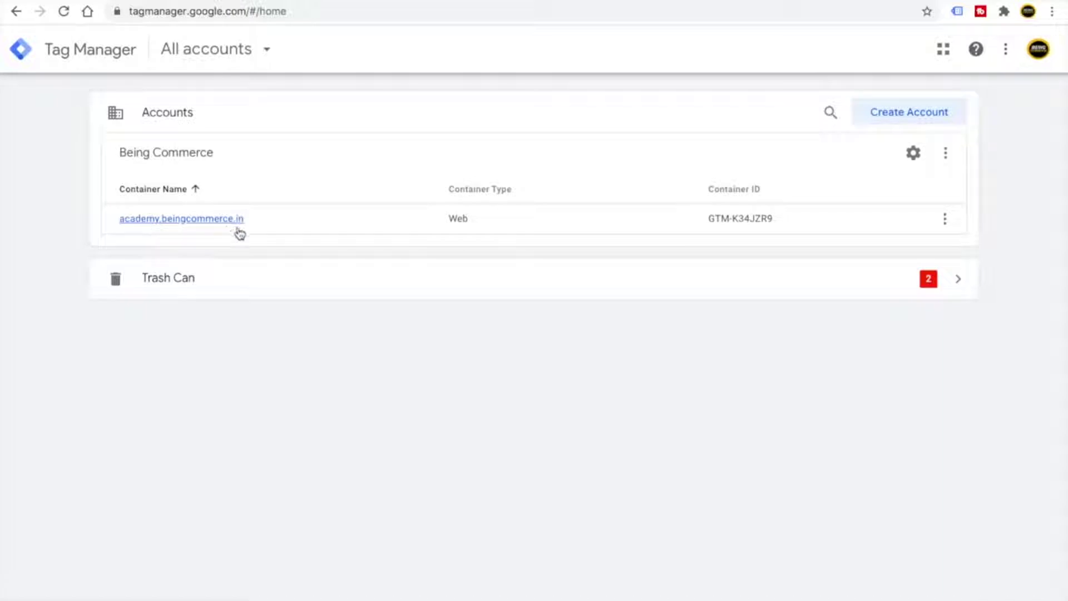
pyautogui.press('super+Tab')
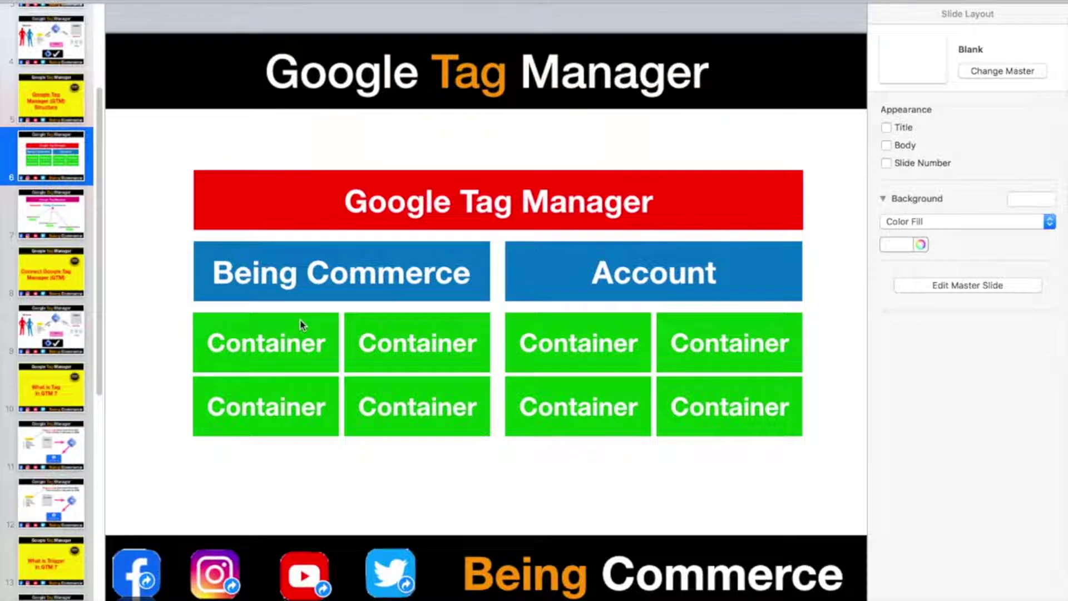
# Step: Label the first two green container boxes 'Academy' and 'Main'
pyautogui.doubleClick(275, 343)
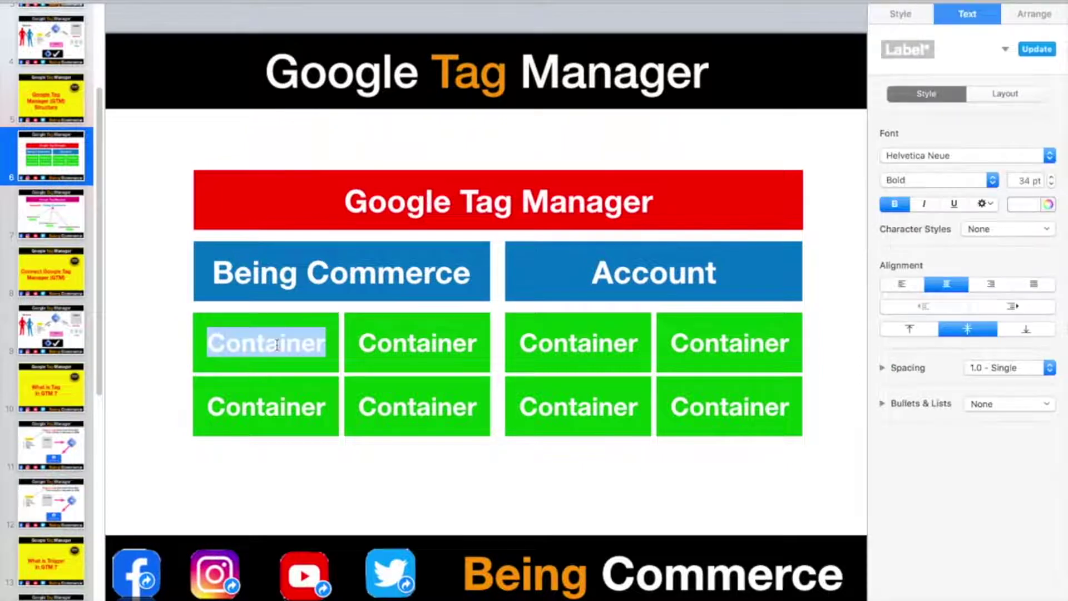
pyautogui.write('Academy')
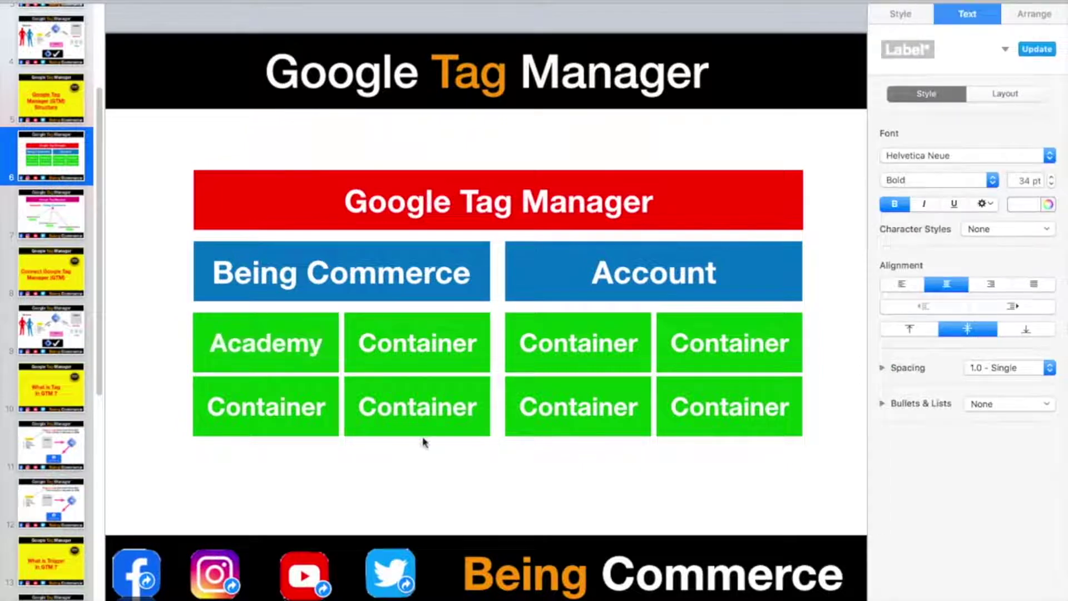
pyautogui.click(398, 355)
pyautogui.doubleClick(397, 348)
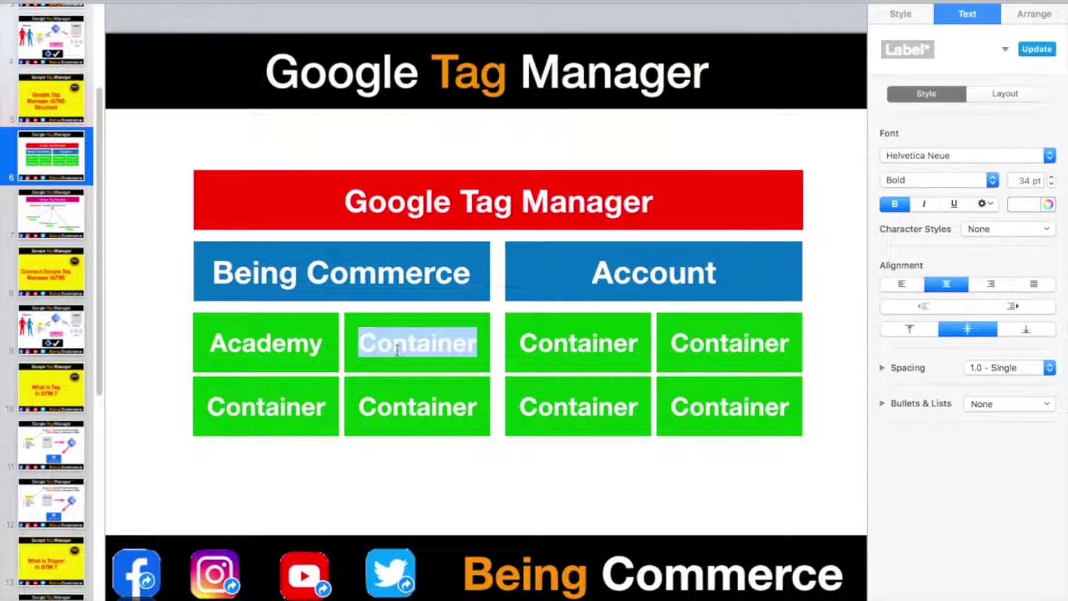
pyautogui.write('Main')
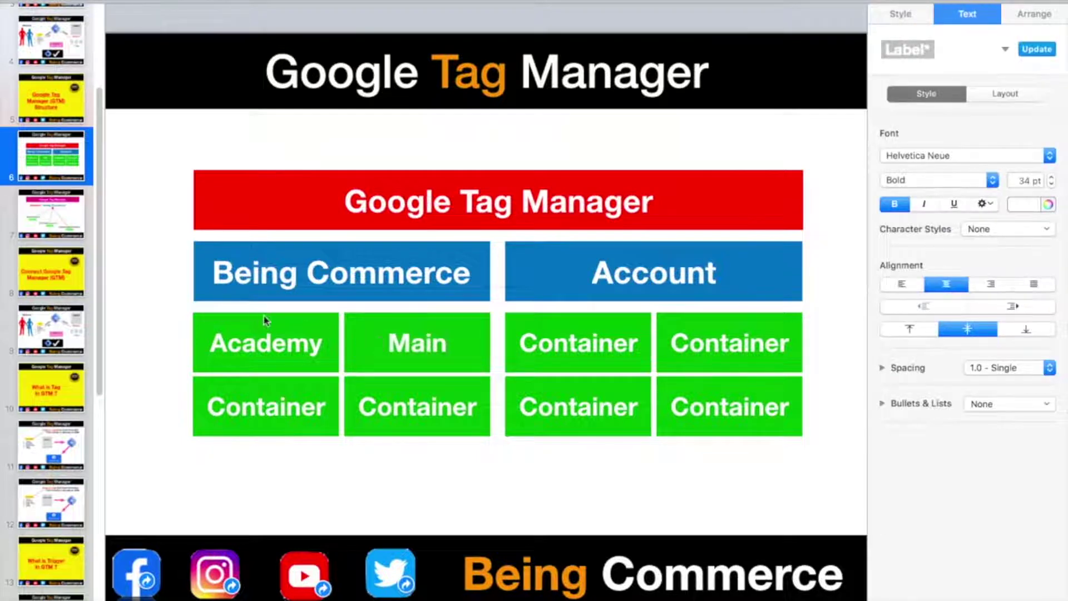
pyautogui.click(143, 278)
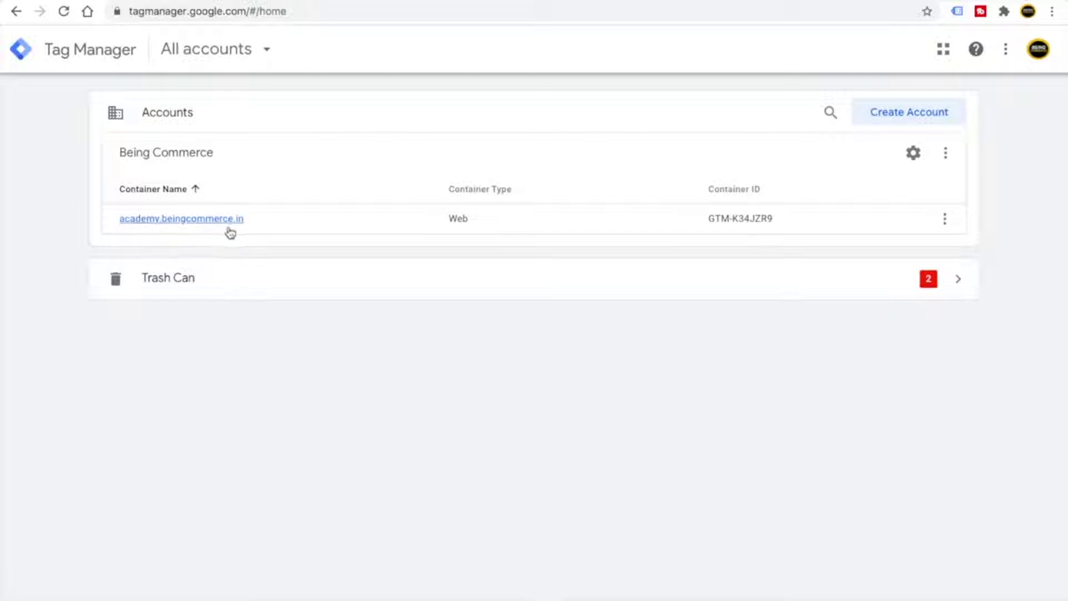
# Step: Open the academy.beingcommerce.in container and go to its Admin tab
pyautogui.click(156, 221)
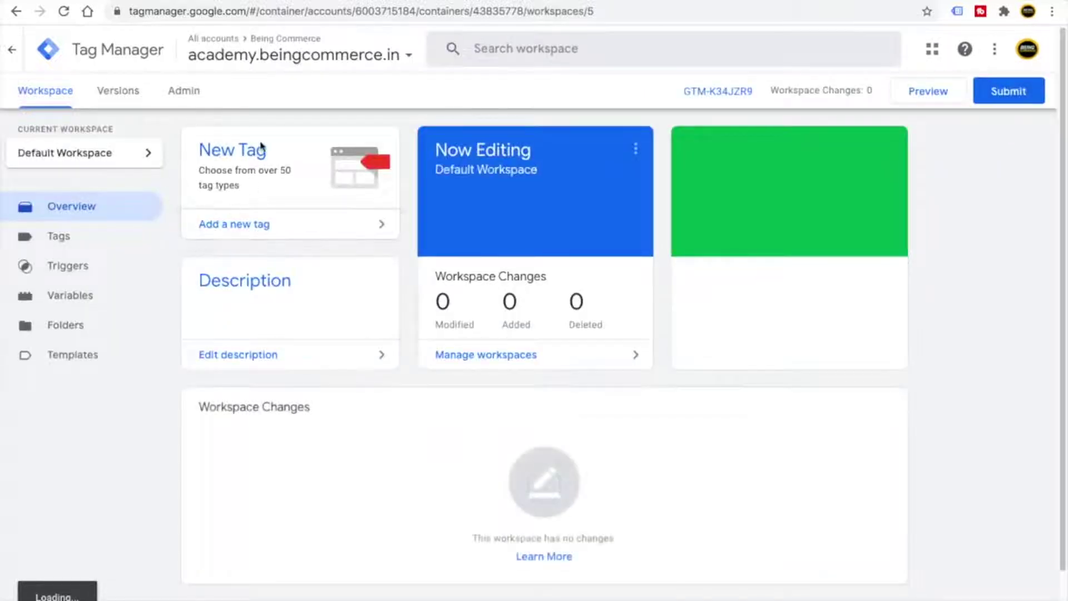
pyautogui.click(311, 55)
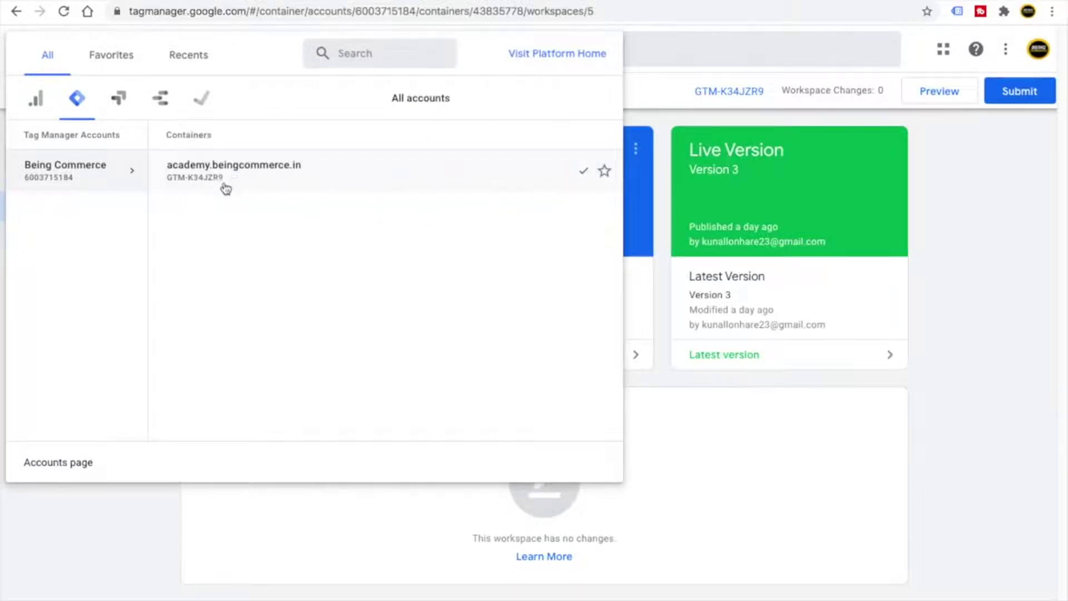
pyautogui.click(979, 271)
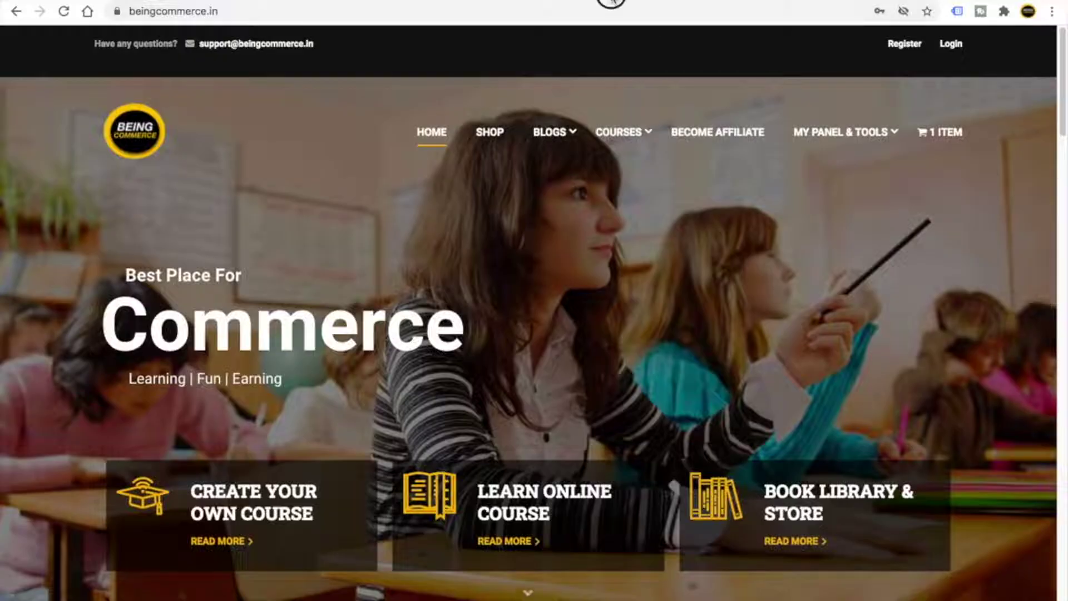
pyautogui.click(613, 2)
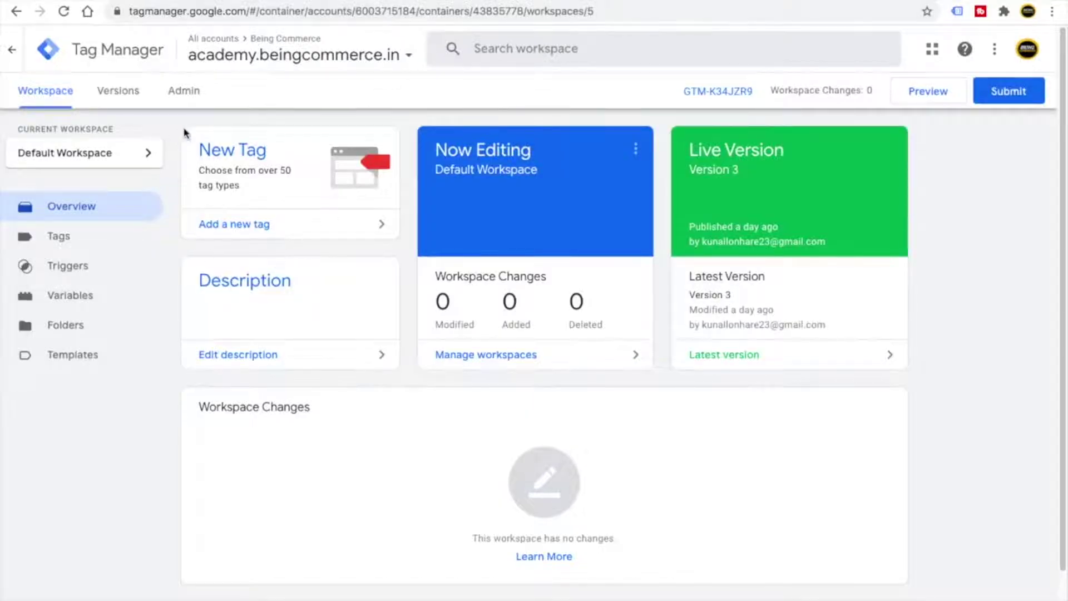
pyautogui.click(184, 95)
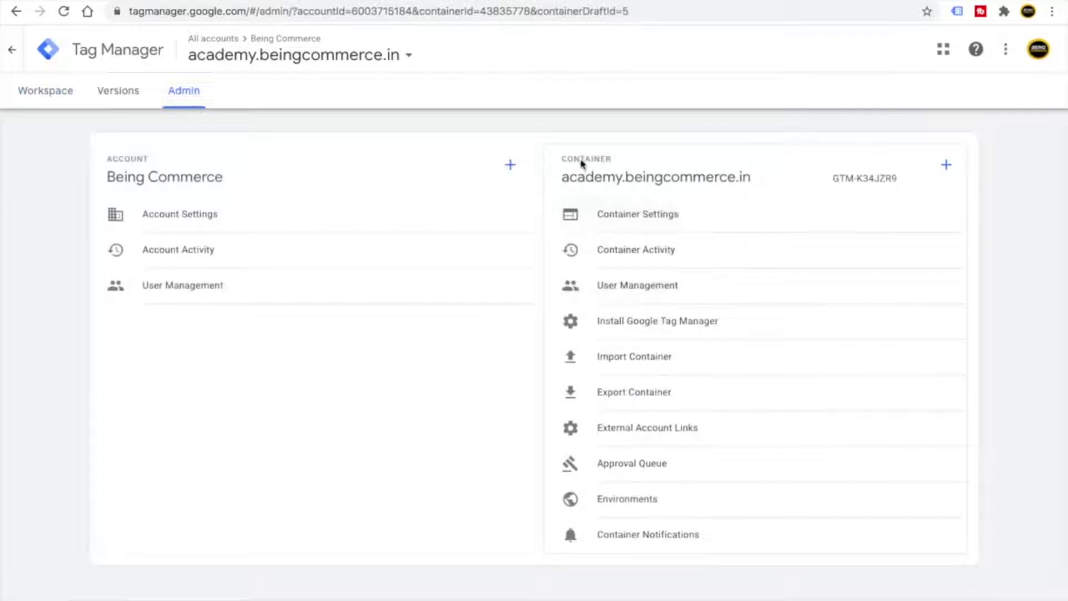
# Step: Start creating a new container under the Being Commerce account
pyautogui.moveTo(228, 176); pyautogui.dragTo(108, 168)
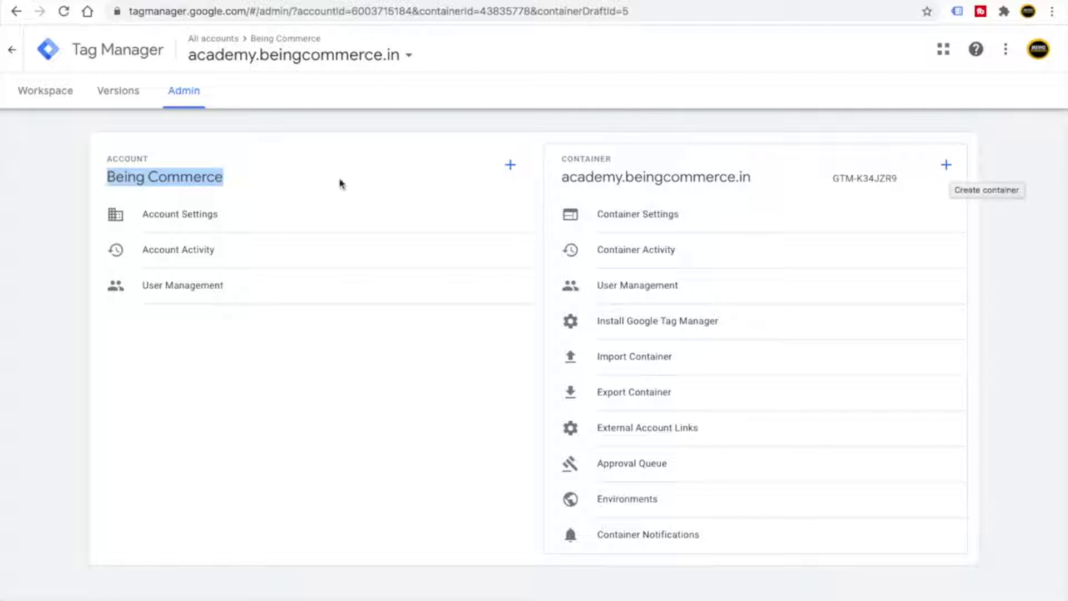
pyautogui.click(319, 153)
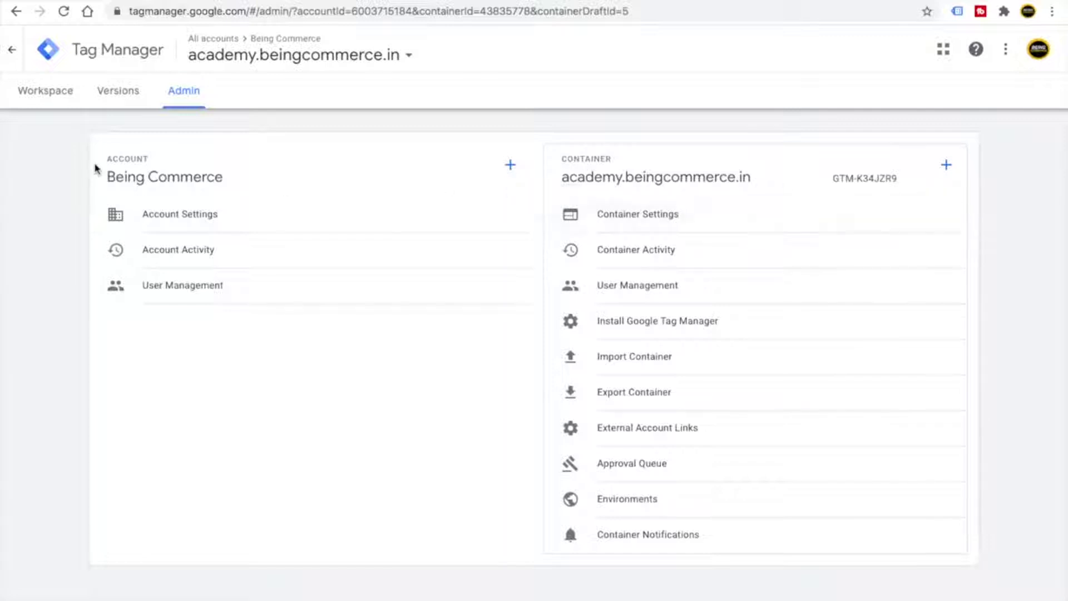
pyautogui.moveTo(225, 178); pyautogui.dragTo(114, 177)
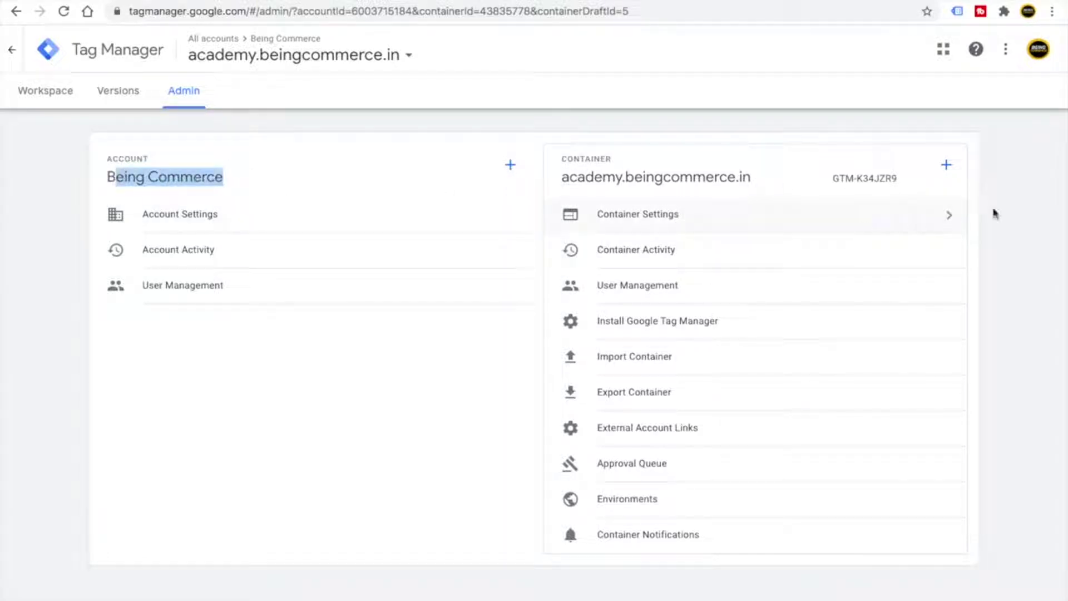
pyautogui.click(946, 167)
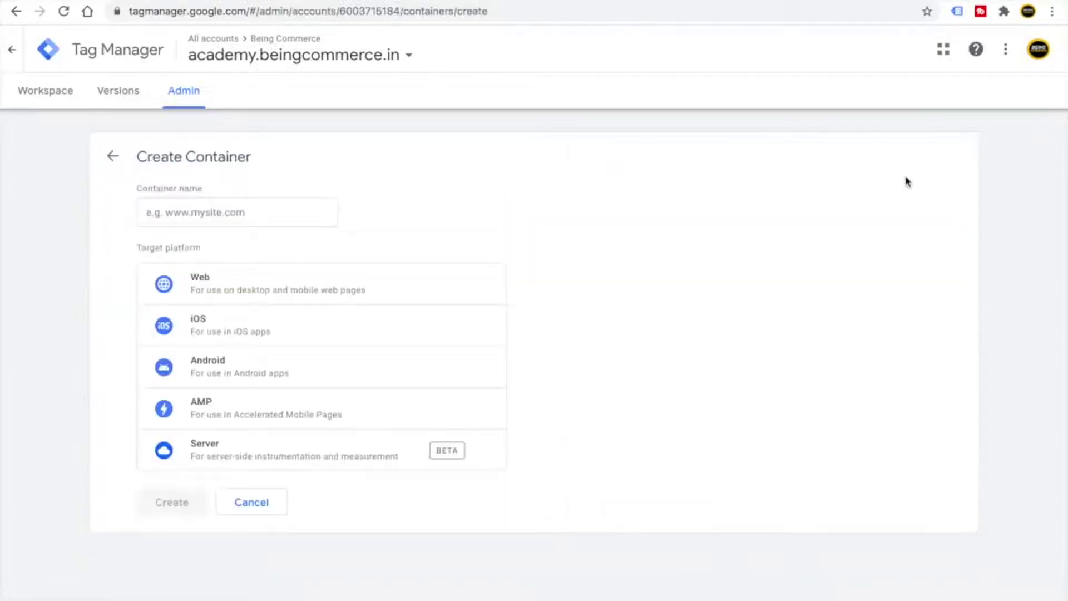
# Step: Copy the beingcommerce.in site address from the website tab's address bar
pyautogui.click(238, 216)
pyautogui.click(264, 2)
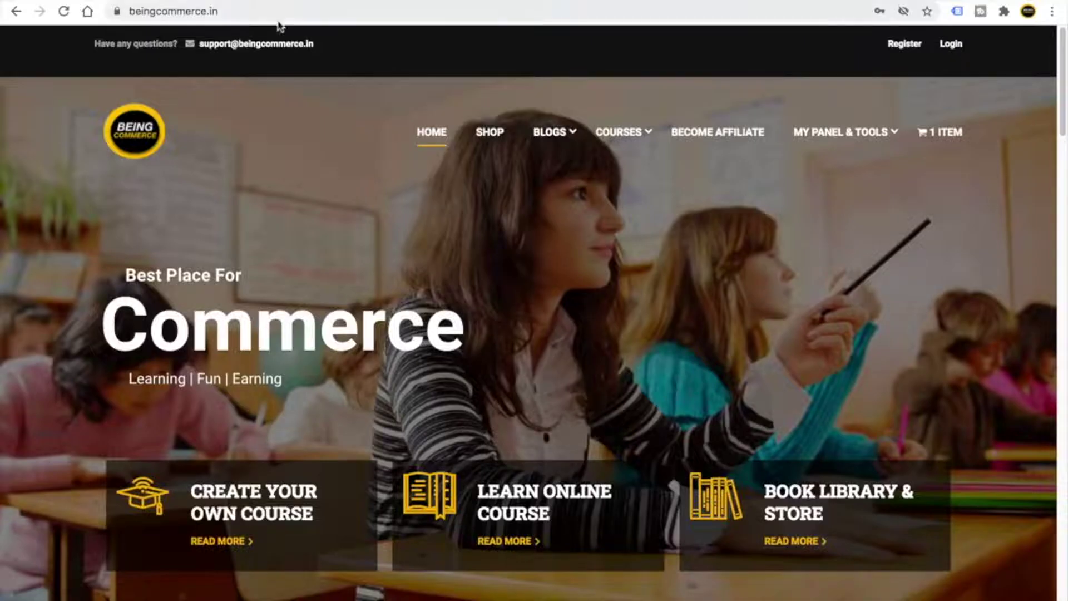
pyautogui.click(191, 11)
pyautogui.rightClick(150, 10)
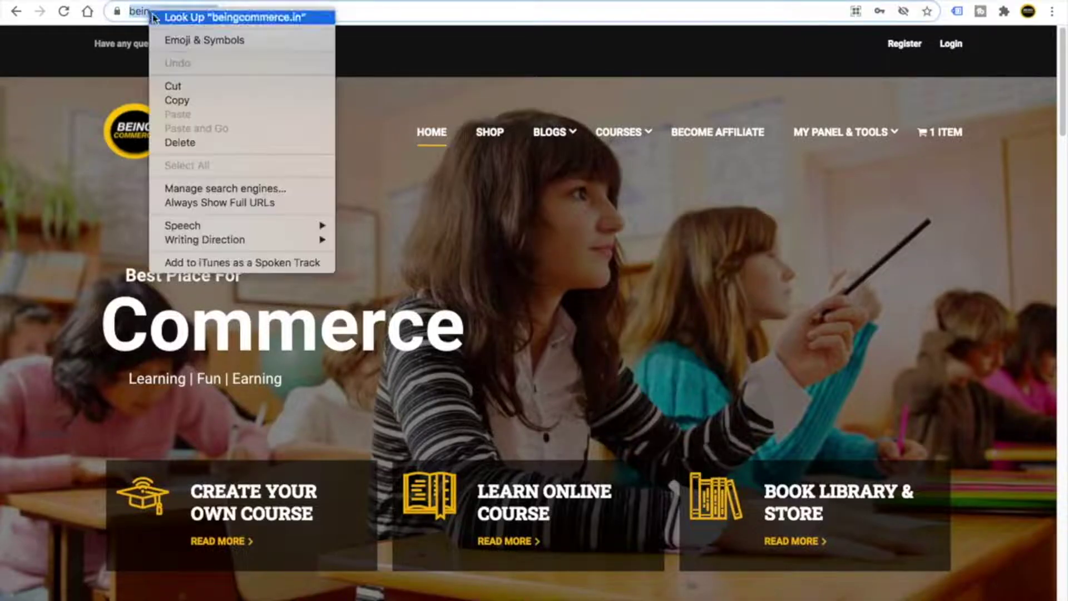
pyautogui.click(201, 104)
pyautogui.click(690, 2)
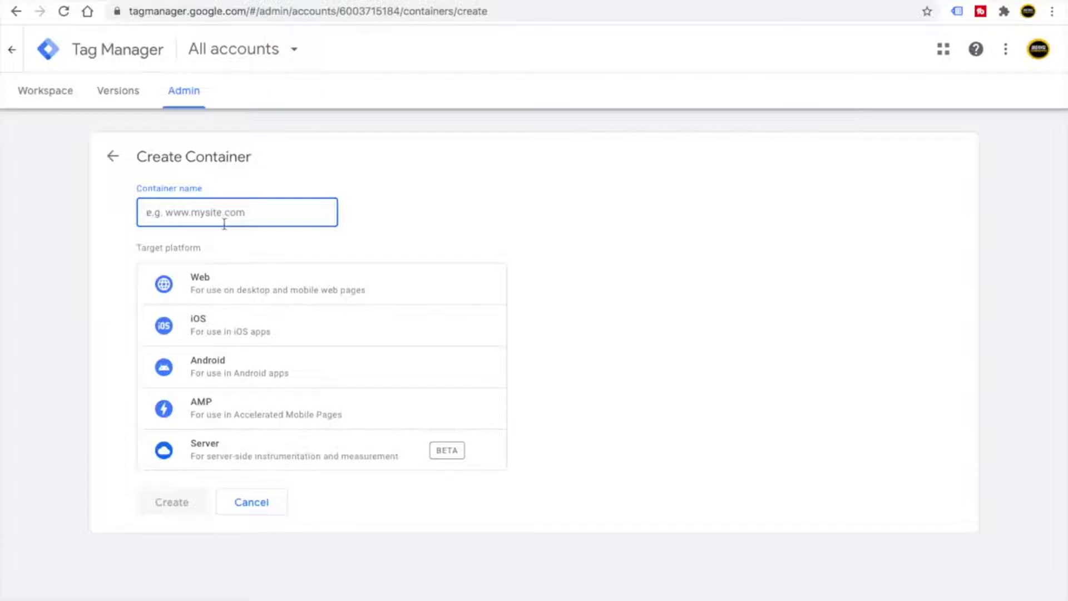
pyautogui.hotkey('ctrl', 'v')
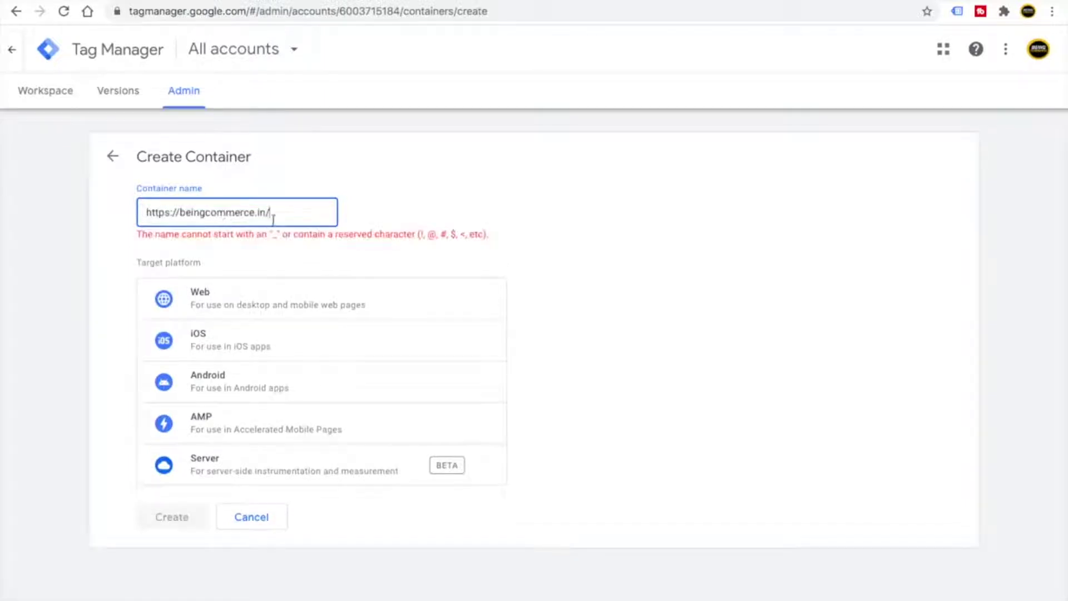
pyautogui.moveTo(179, 213); pyautogui.dragTo(136, 210)
pyautogui.press('BackSpace')
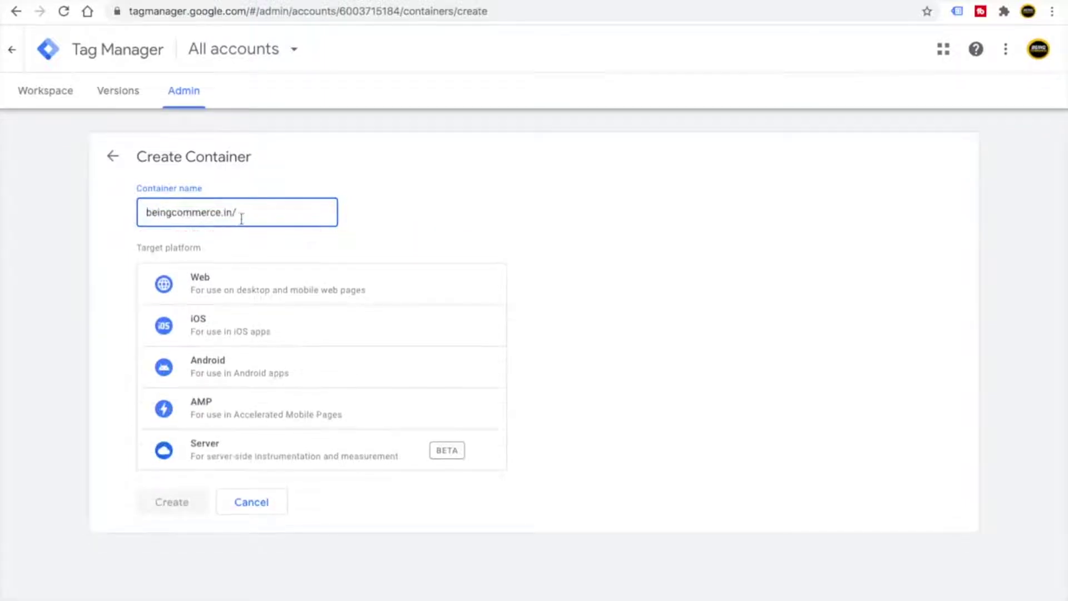
pyautogui.click(107, 263)
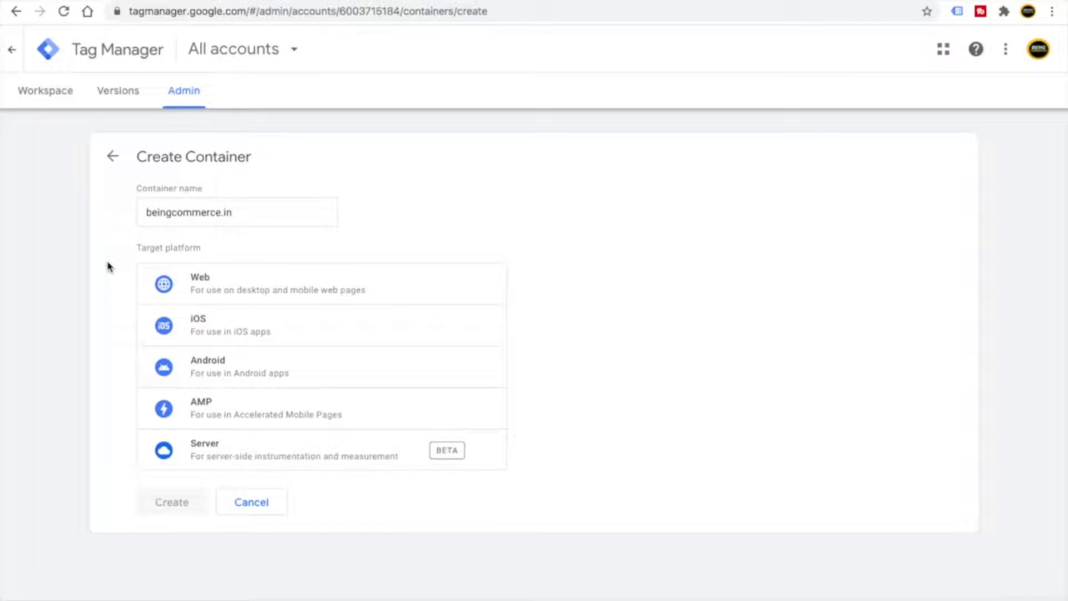
pyautogui.click(224, 293)
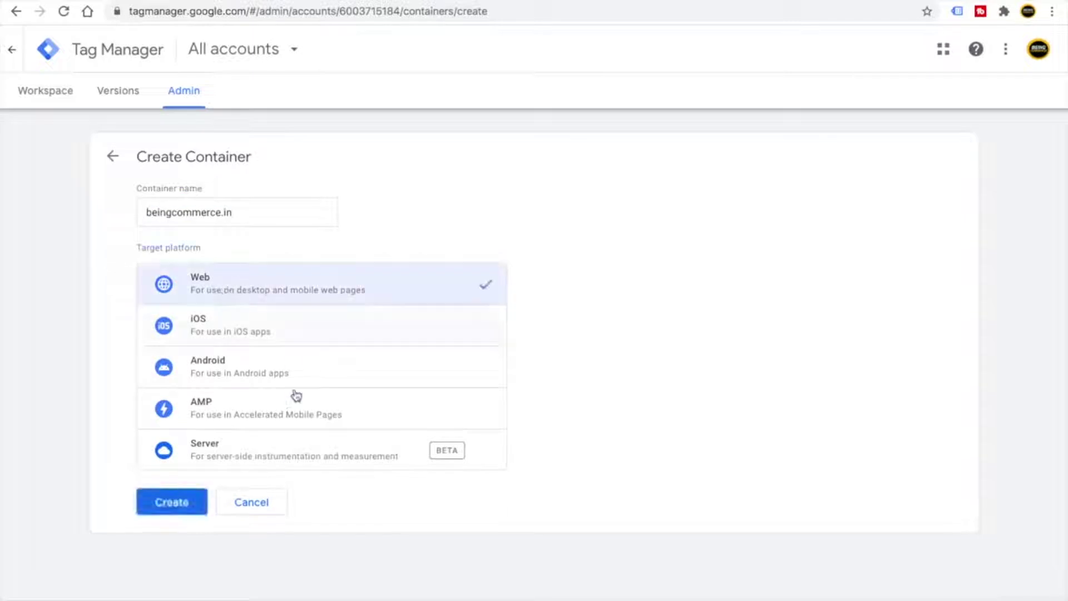
pyautogui.click(179, 507)
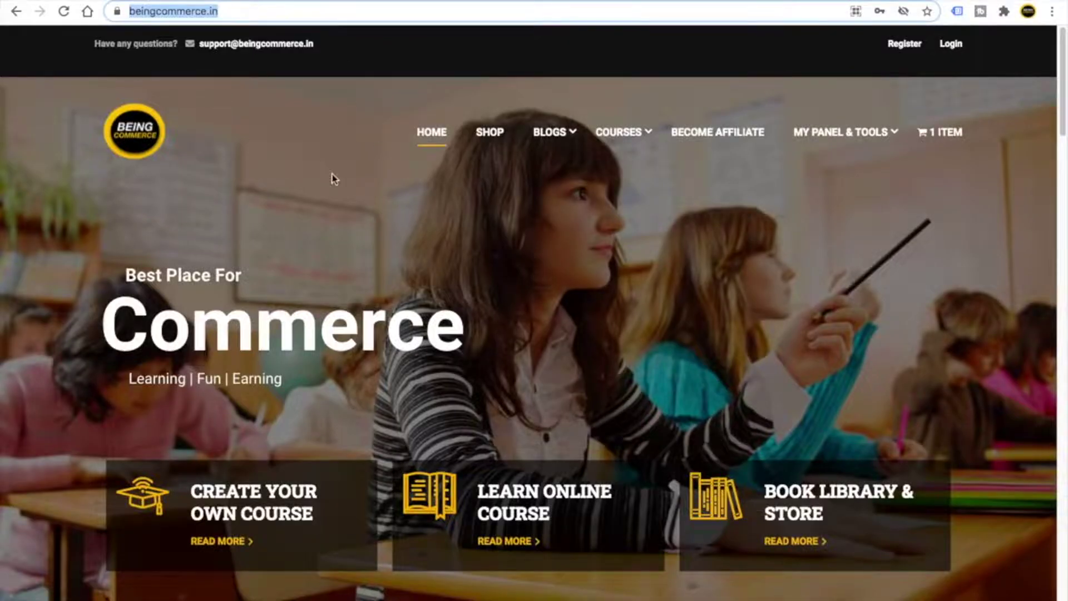
# Step: Append /wp-admin/ to the beingcommerce.in address to reach the WordPress Dashboard
pyautogui.click(252, 12)
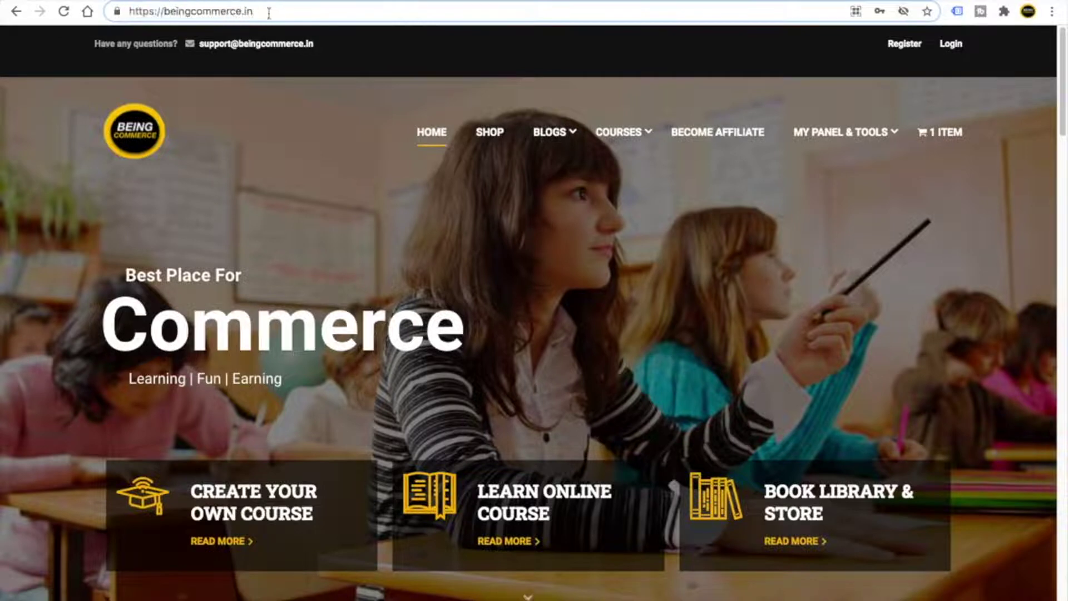
pyautogui.moveTo(269, 13); pyautogui.dragTo(109, 12)
pyautogui.click(270, 14)
pyautogui.write('/wp-admin/')
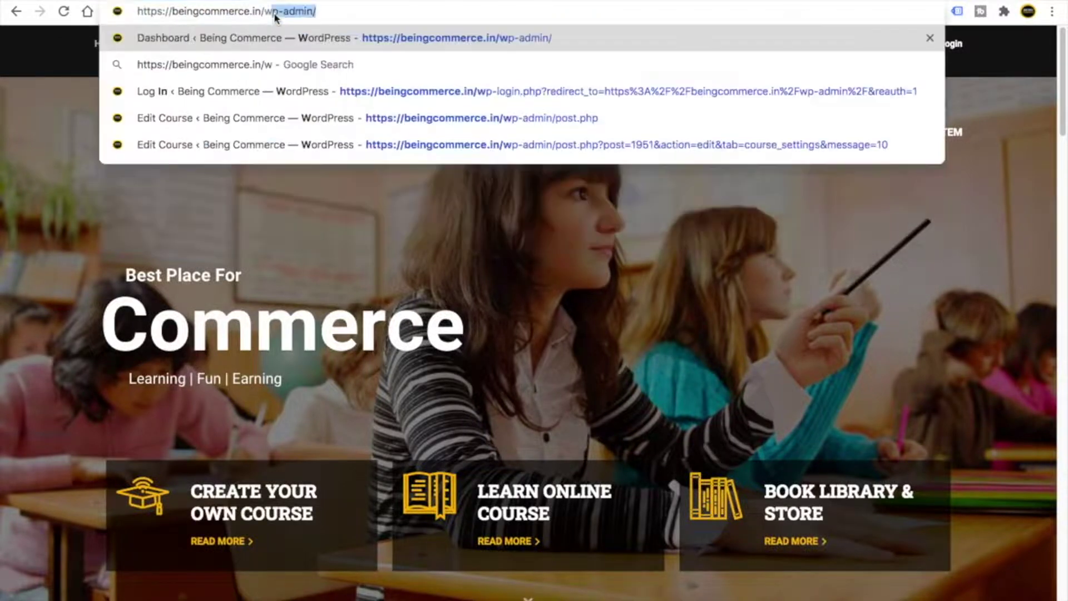
pyautogui.press('Return')
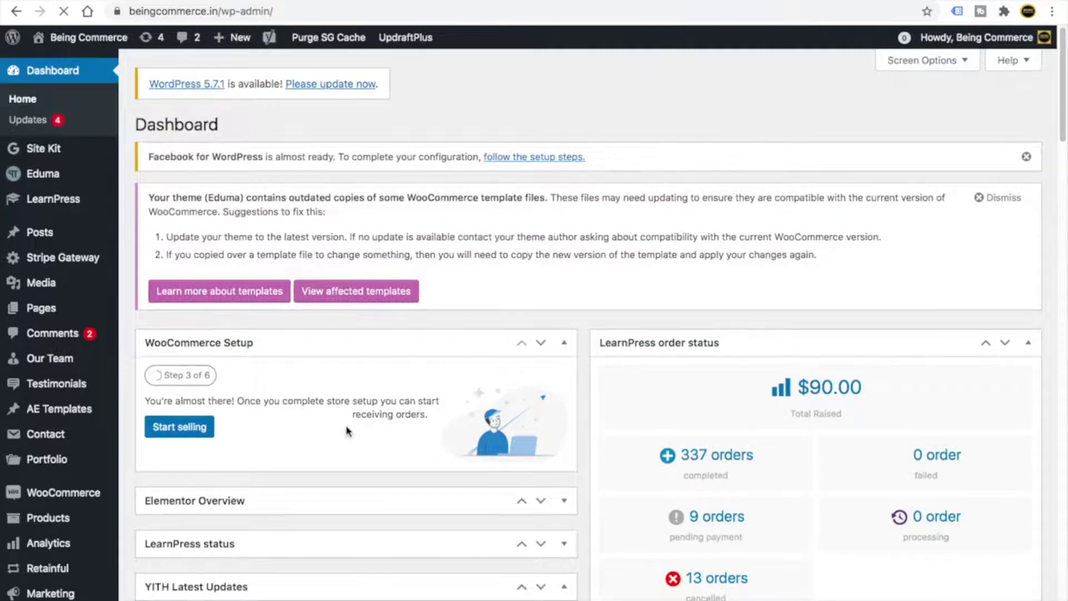
pyautogui.scroll(-3, 346, 431)
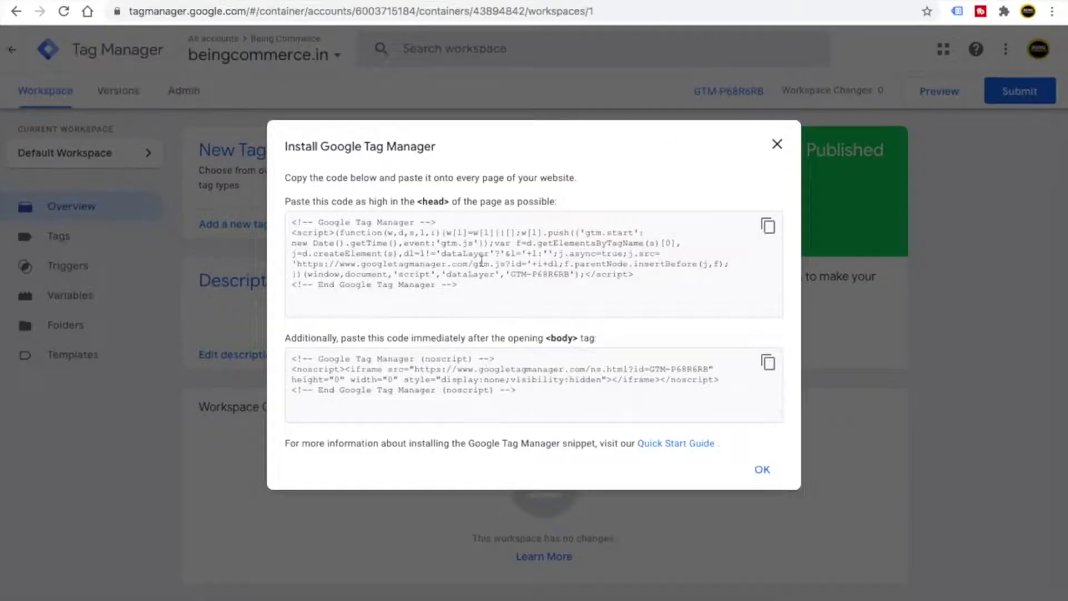
# Step: Dismiss the install code dialog and switch to the beingcommerce.in container
pyautogui.click(759, 471)
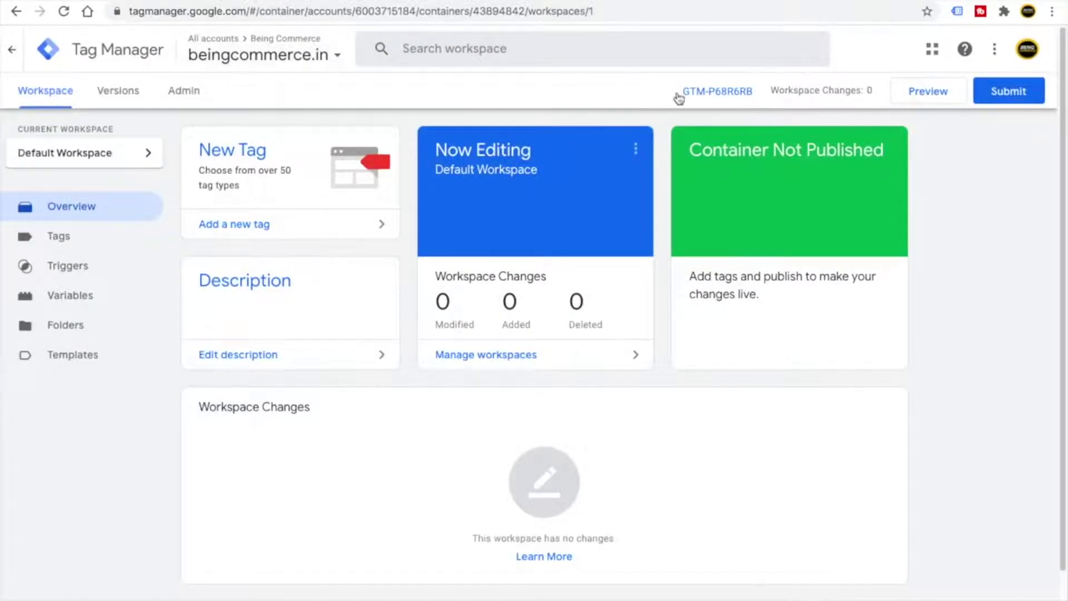
pyautogui.click(311, 54)
pyautogui.moveTo(43, 200)
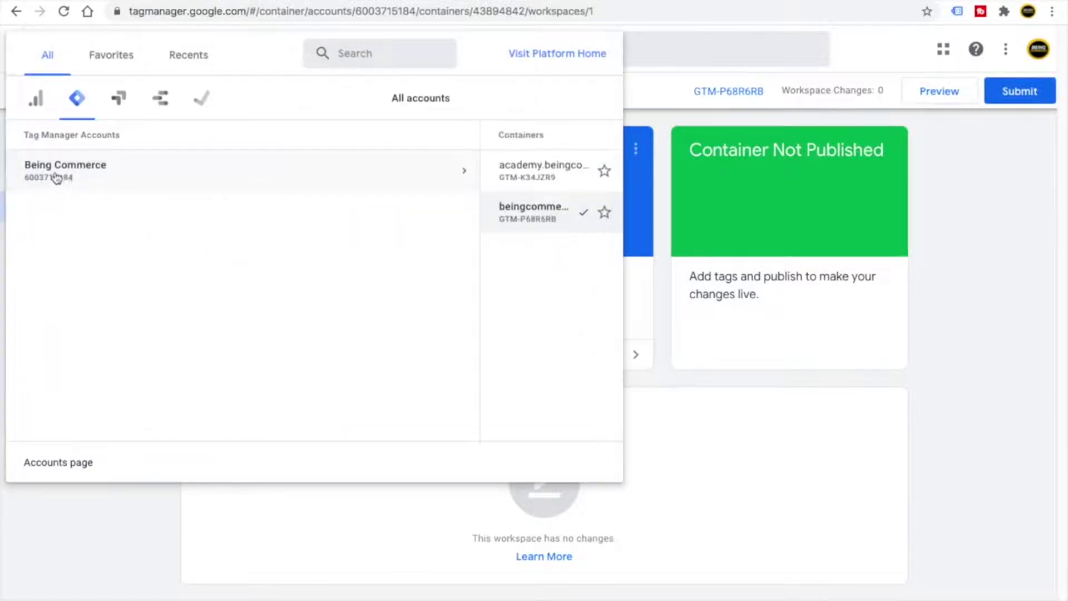
pyautogui.moveTo(216, 179)
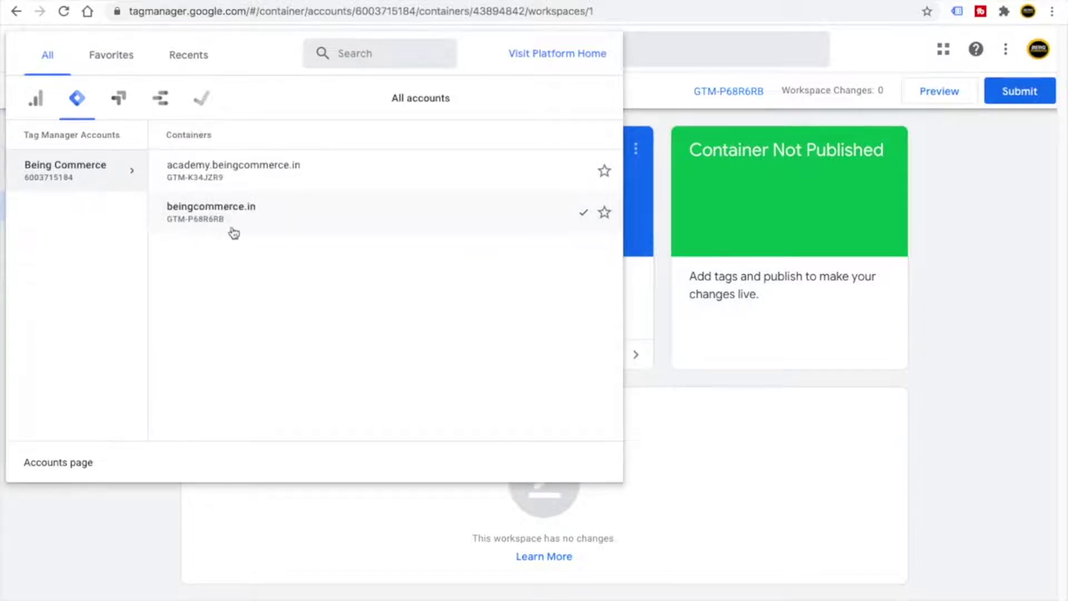
pyautogui.click(232, 219)
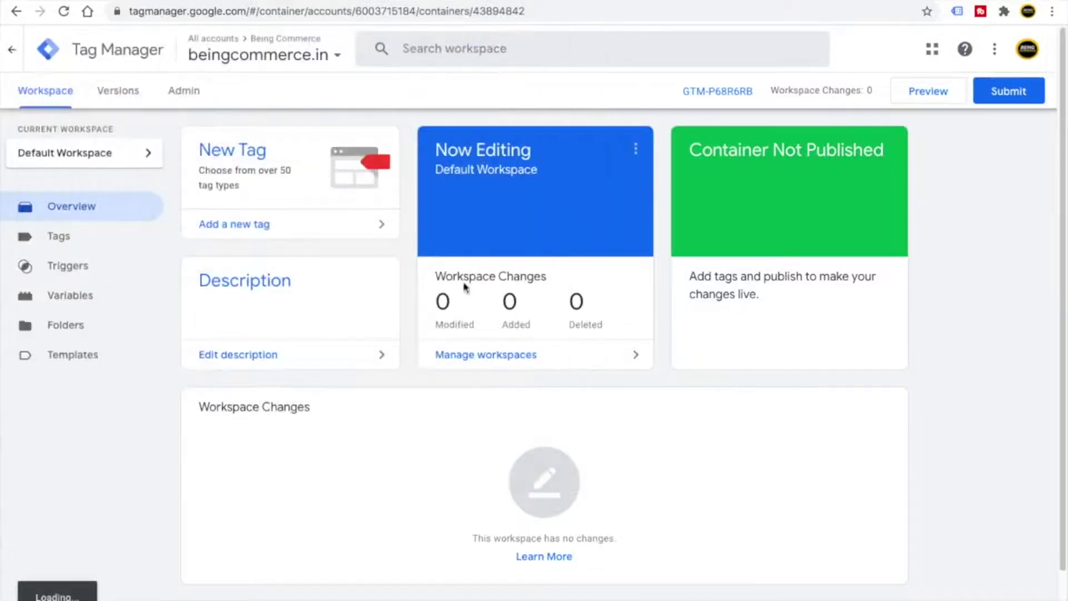
# Step: Copy the container ID GTM-P68R6RB
pyautogui.rightClick(700, 94)
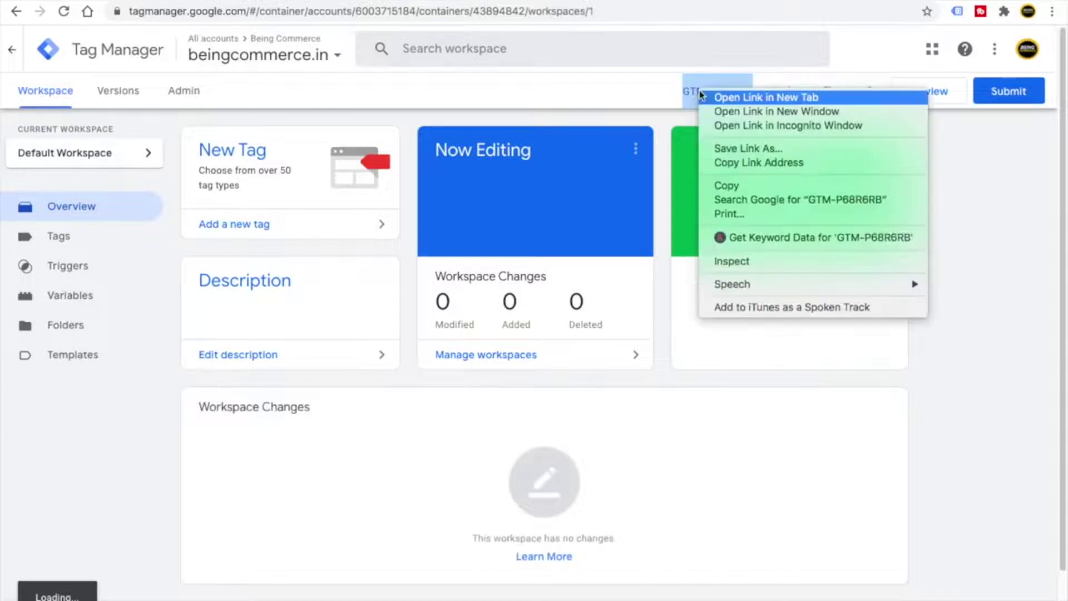
pyautogui.click(730, 186)
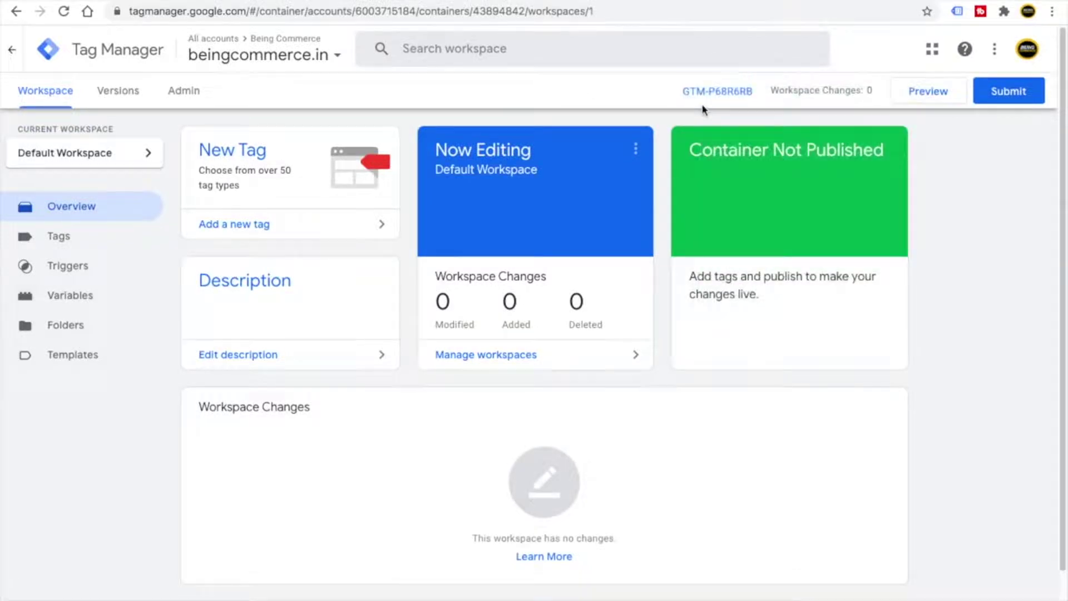
pyautogui.click(328, 54)
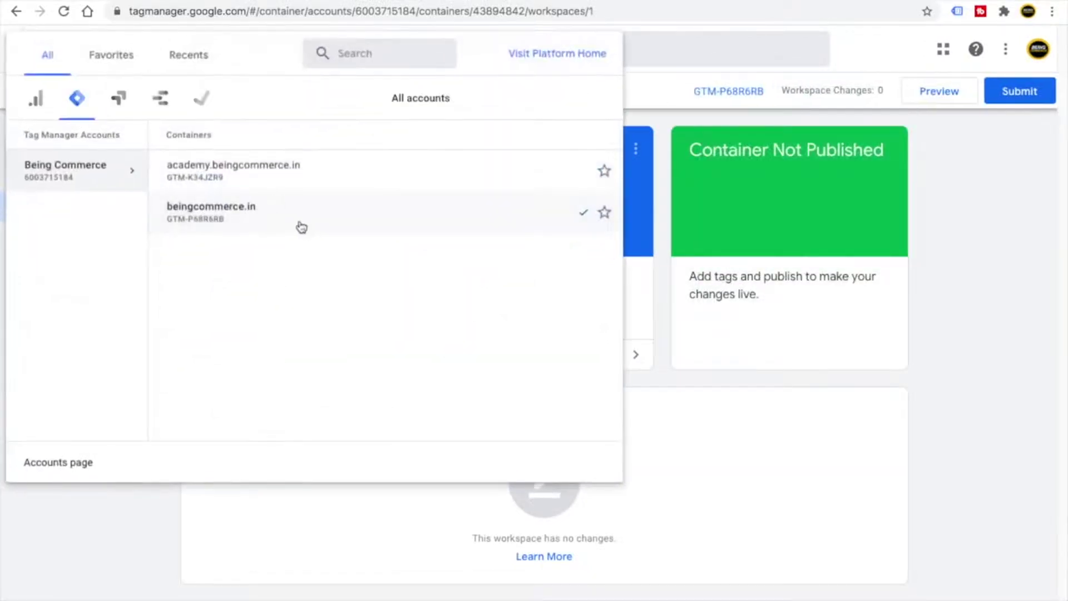
pyautogui.click(984, 240)
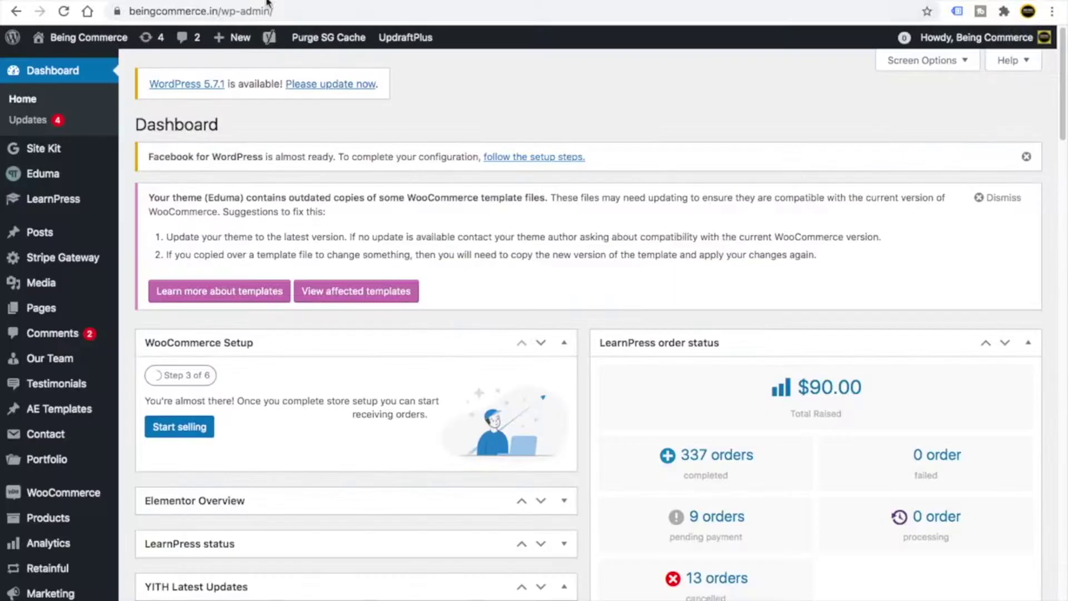
# Step: Install and activate the Google Tag Manager for WordPress plugin from Add New
pyautogui.scroll(-7, 156, 270)
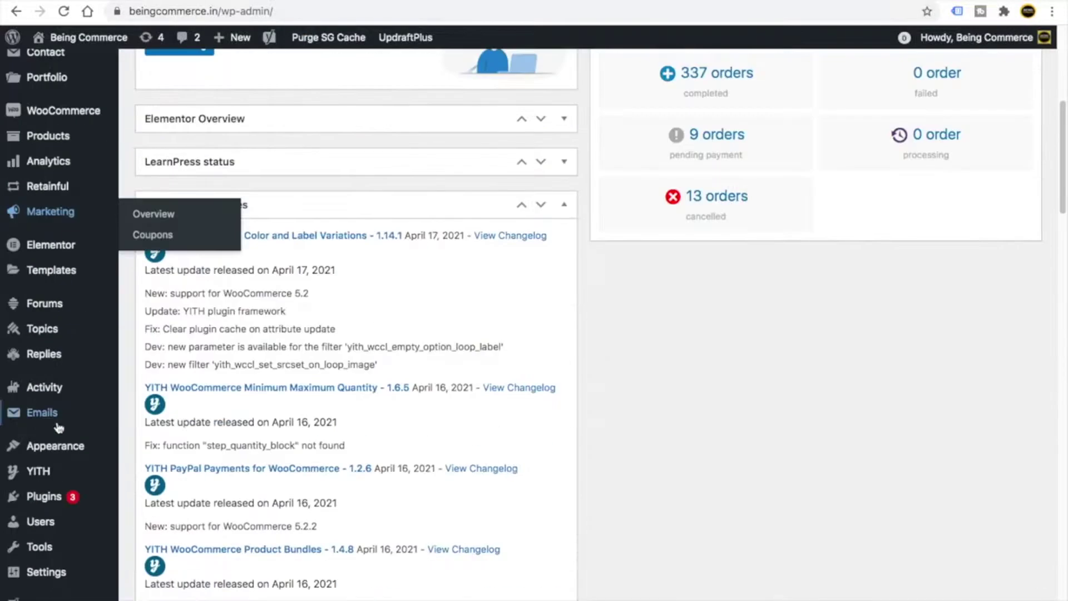
pyautogui.moveTo(56, 500)
pyautogui.click(143, 519)
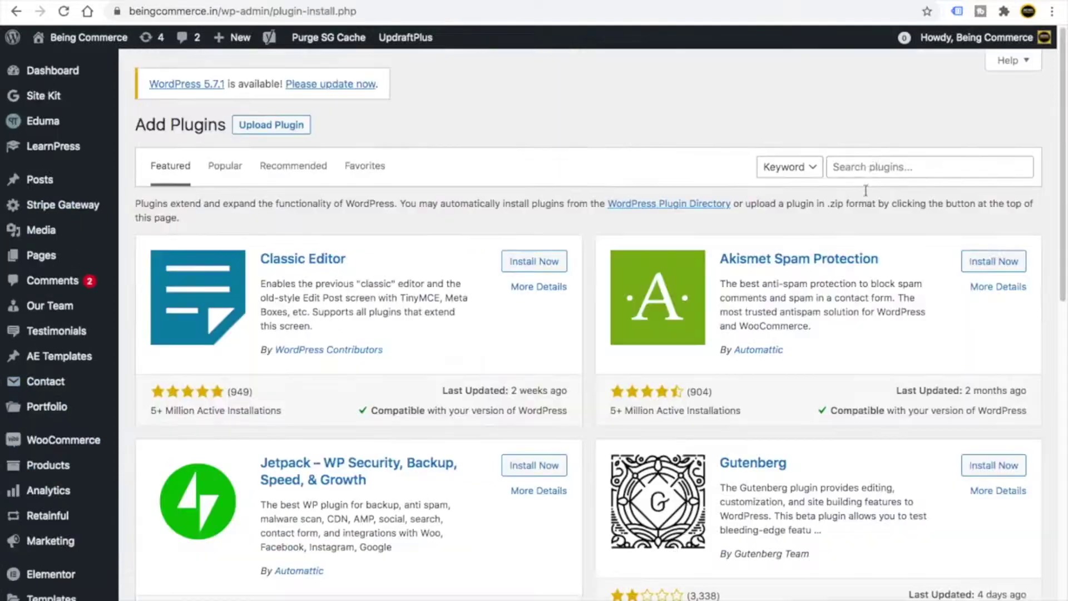
pyautogui.click(866, 167)
pyautogui.write('google tag manager')
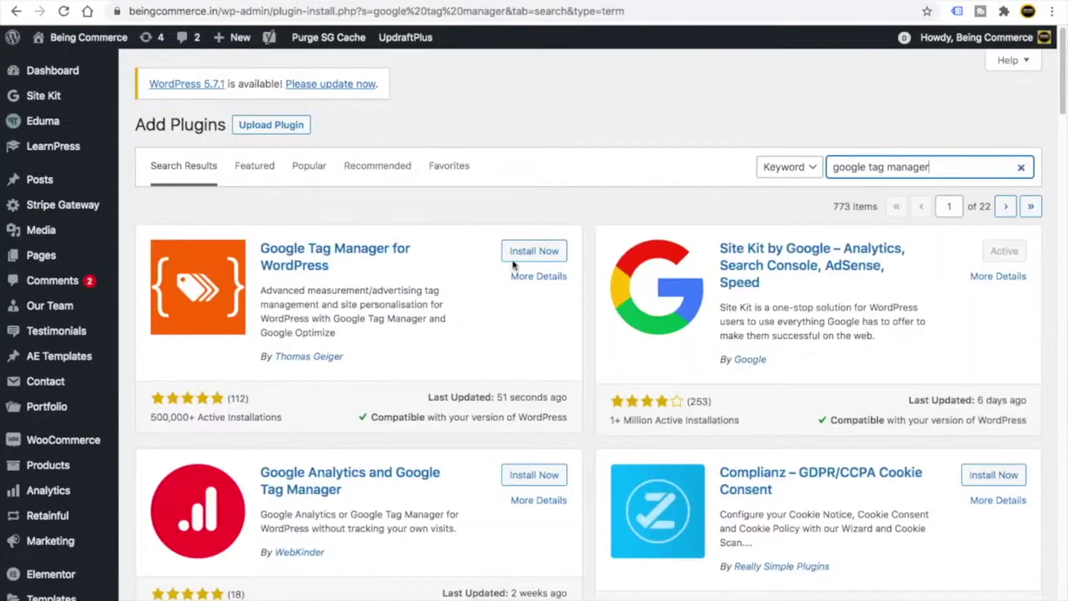
pyautogui.click(512, 254)
pyautogui.click(538, 253)
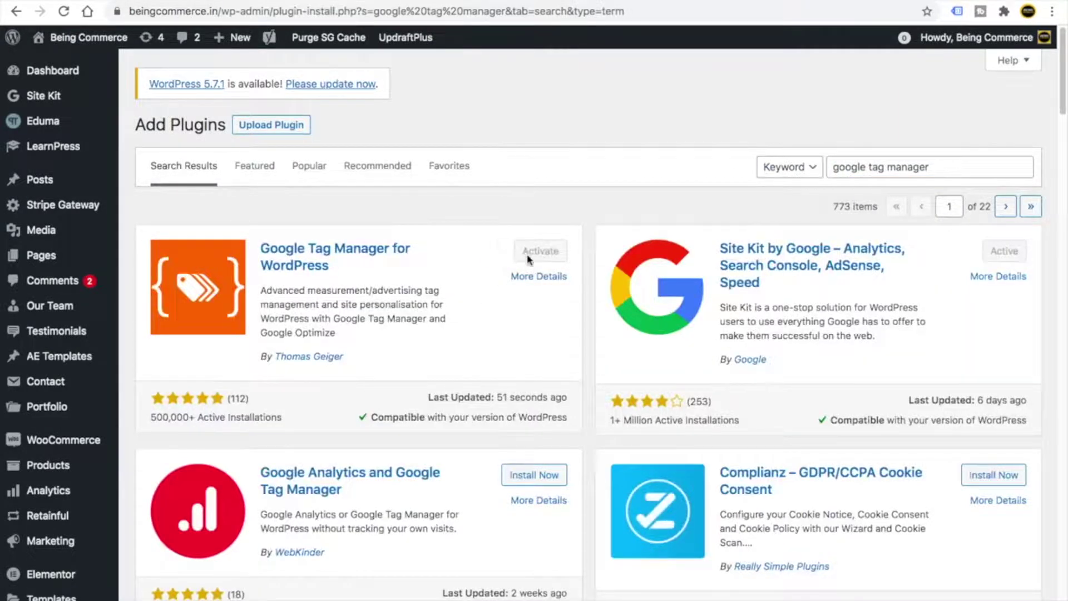
# Step: Open the plugin's Settings from the Installed Plugins list
pyautogui.scroll(-10, 189, 380)
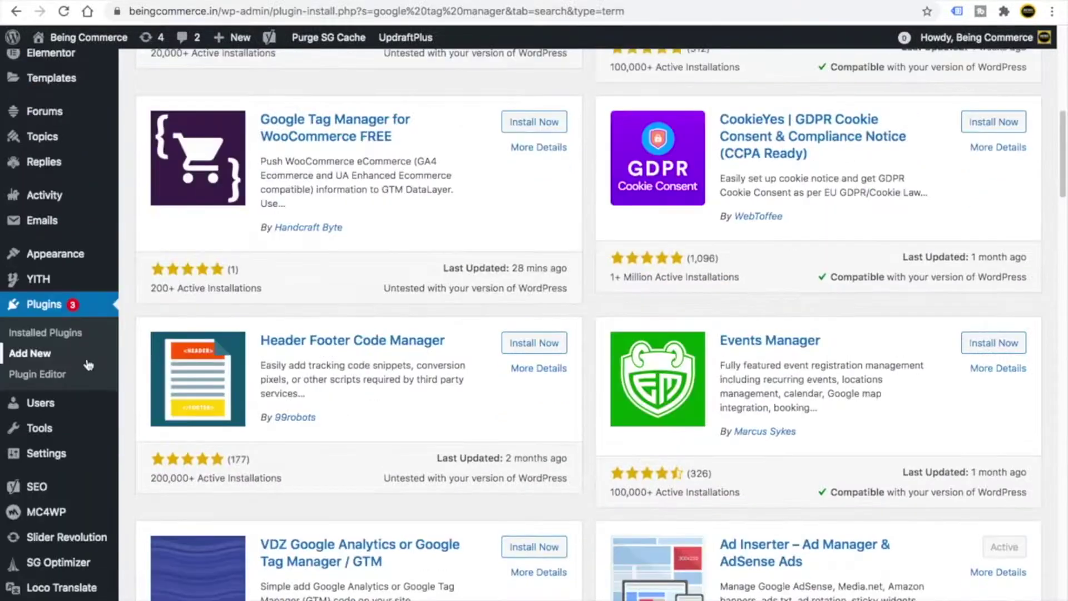
pyautogui.click(63, 332)
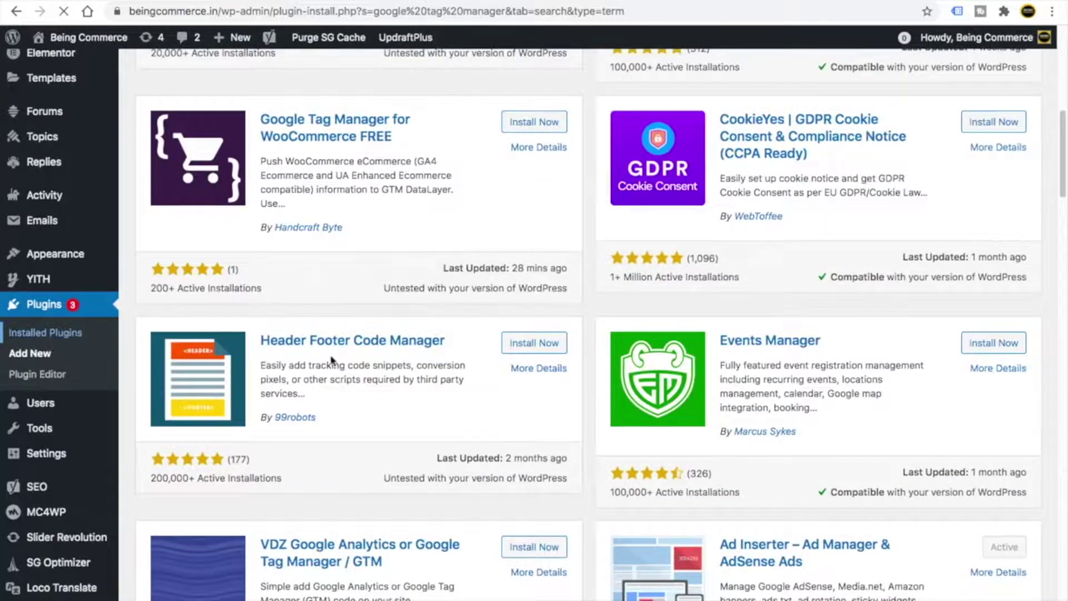
pyautogui.scroll(-2, 311, 365)
pyautogui.scroll(-5, 311, 365)
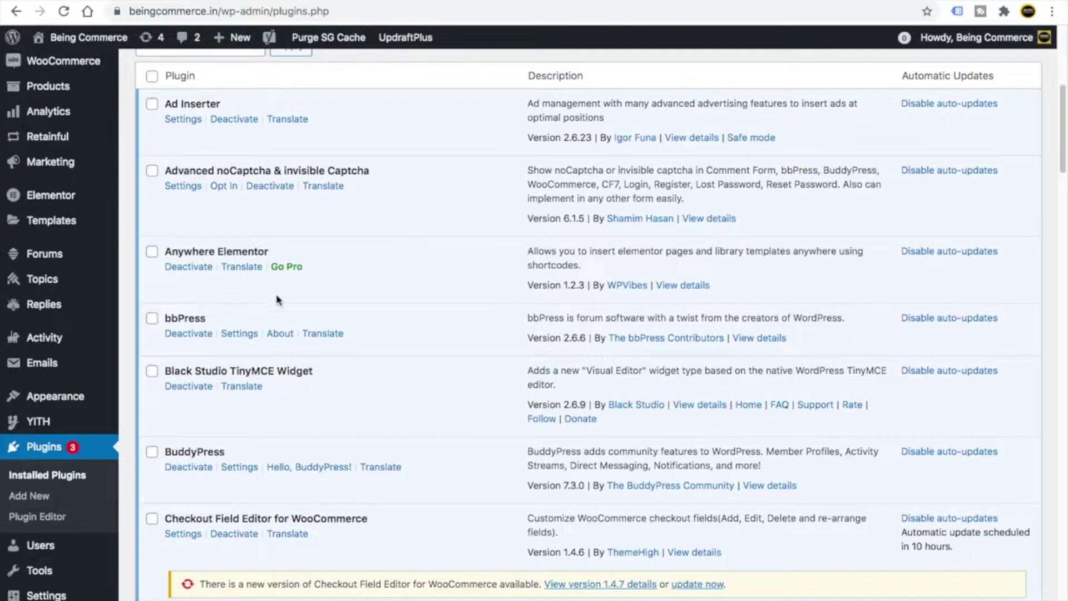
pyautogui.scroll(-2, 278, 350)
pyautogui.scroll(-8, 278, 361)
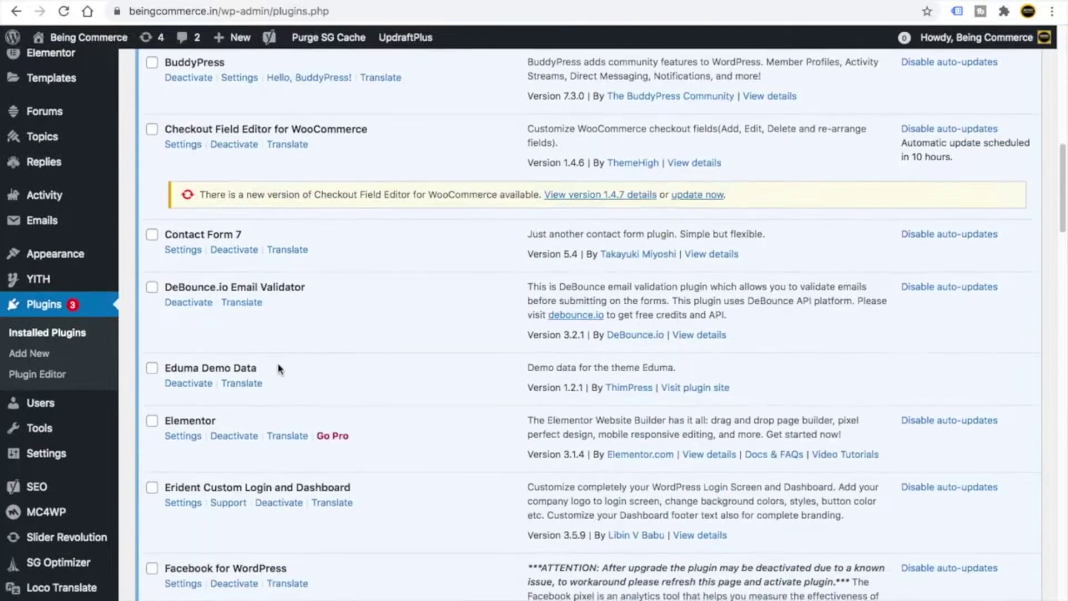
pyautogui.scroll(-2, 280, 369)
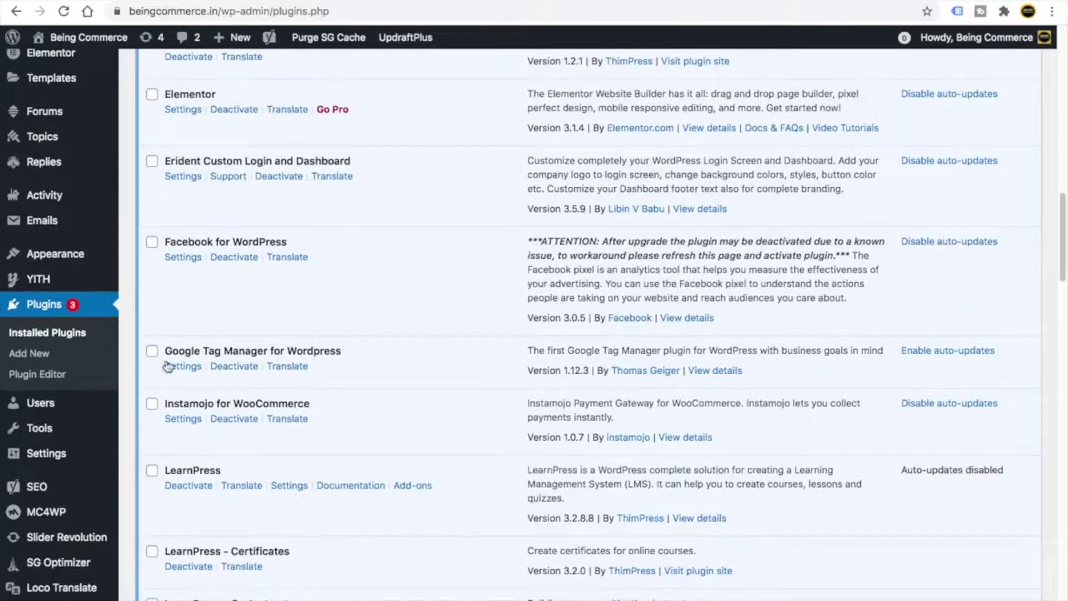
pyautogui.click(183, 369)
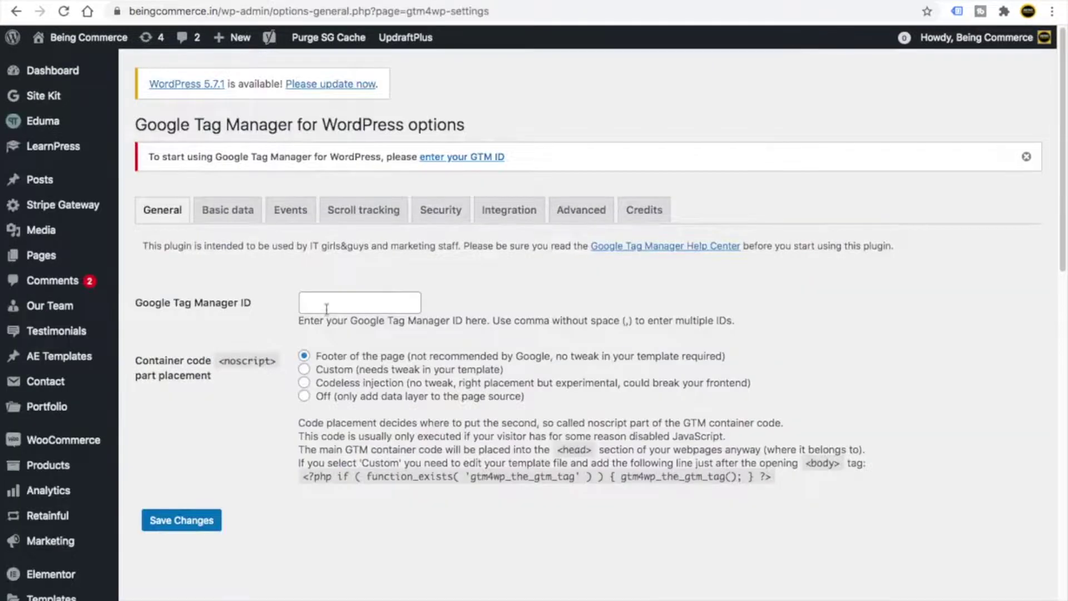
# Step: Paste the container ID GTM-P68R6RB into the plugin's Google Tag Manager ID field and save the settings
pyautogui.click(326, 307)
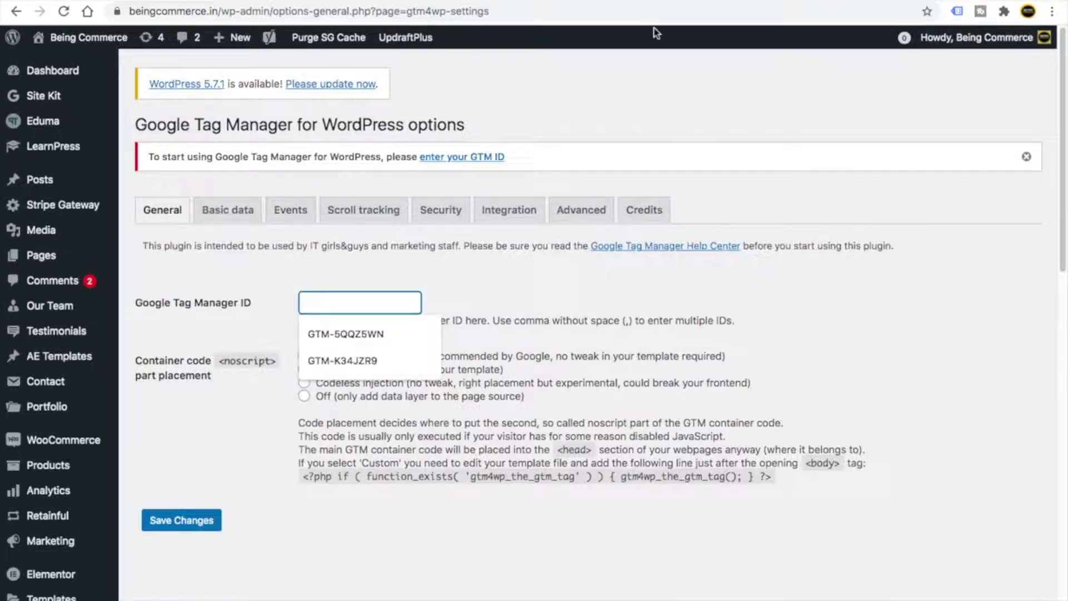
pyautogui.hotkey('ctrl', 'Tab')
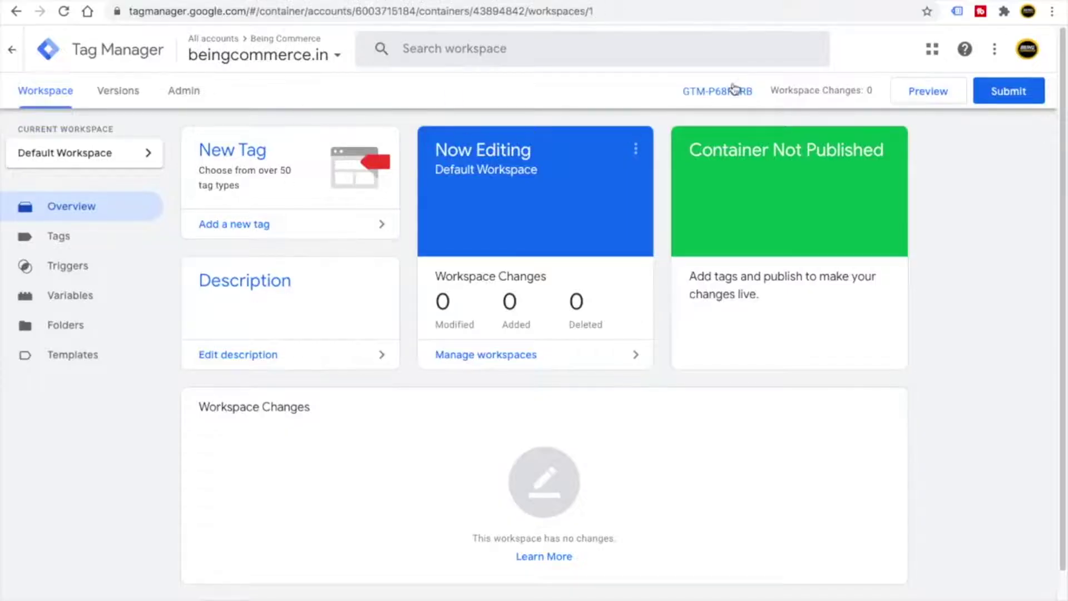
pyautogui.rightClick(714, 96)
pyautogui.click(739, 182)
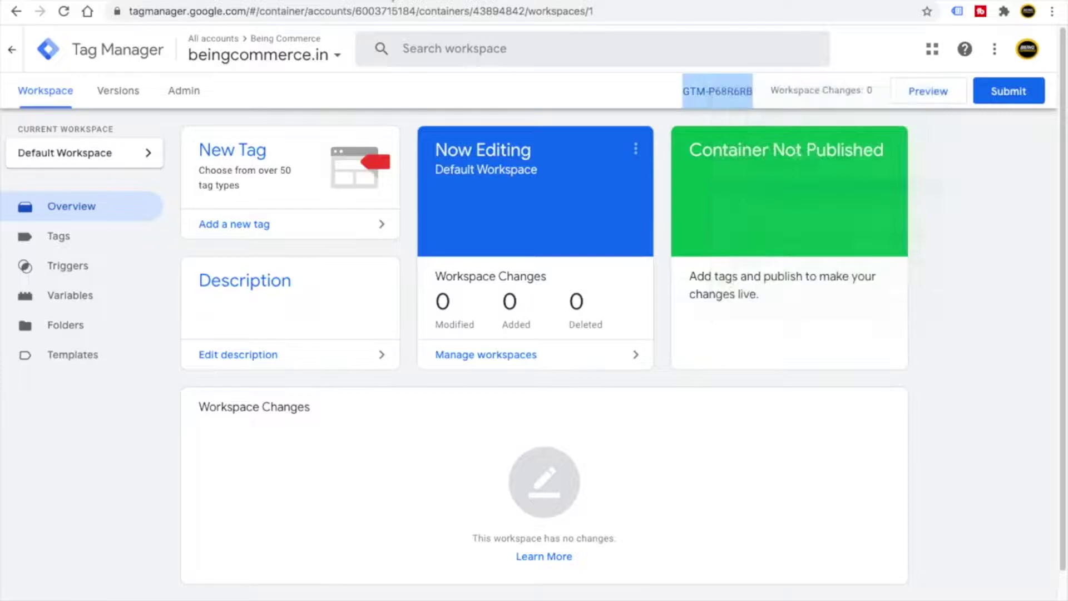
pyautogui.hotkey('ctrl', 'shift', 'Tab')
pyautogui.hotkey('ctrl', 'v')
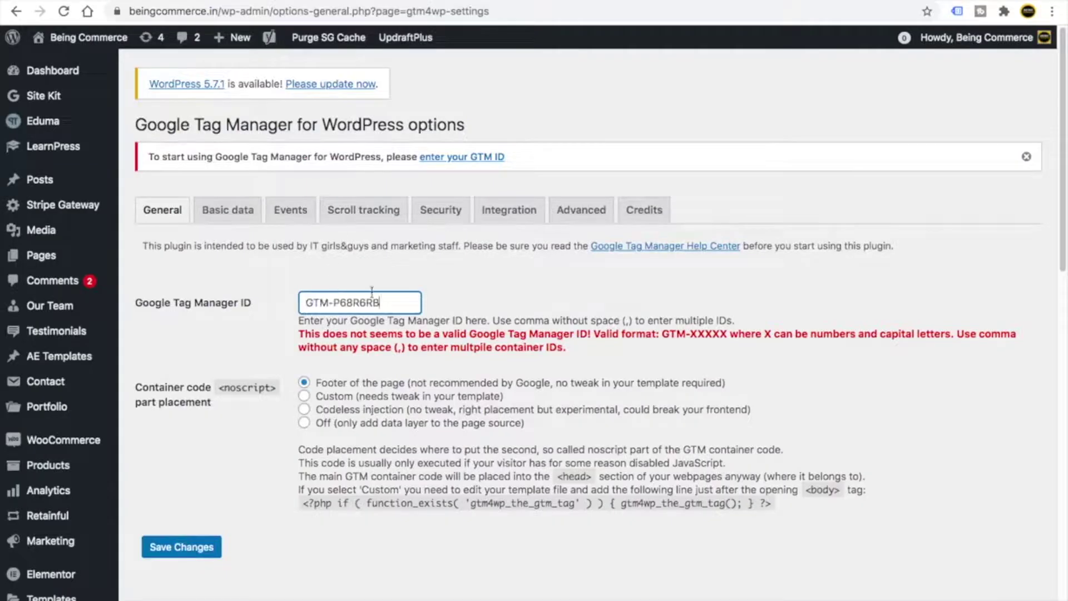
pyautogui.click(476, 292)
pyautogui.click(203, 527)
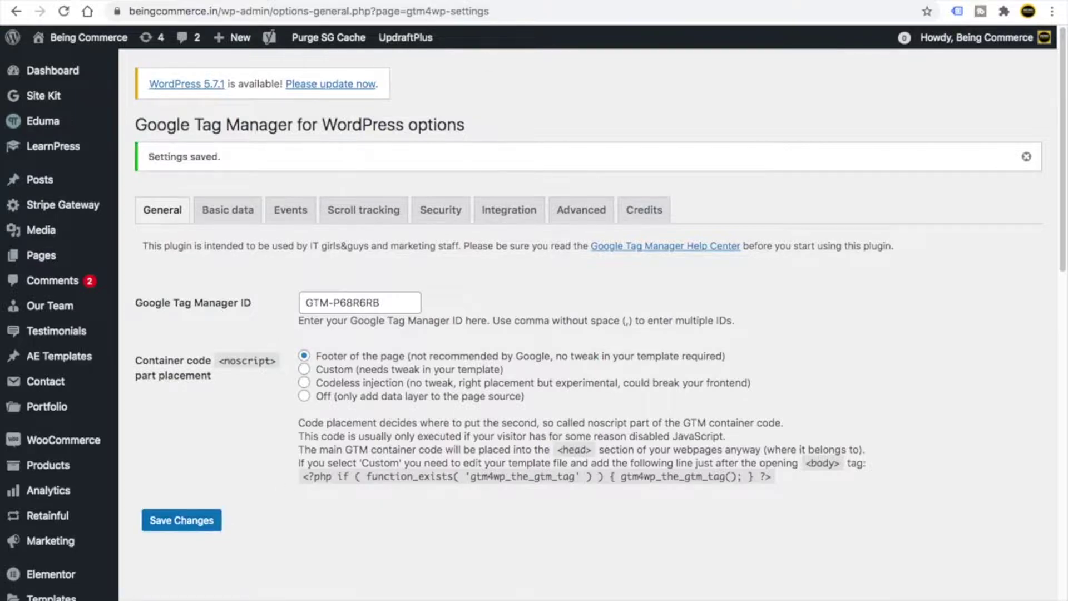
pyautogui.hotkey('ctrl', 'Tab')
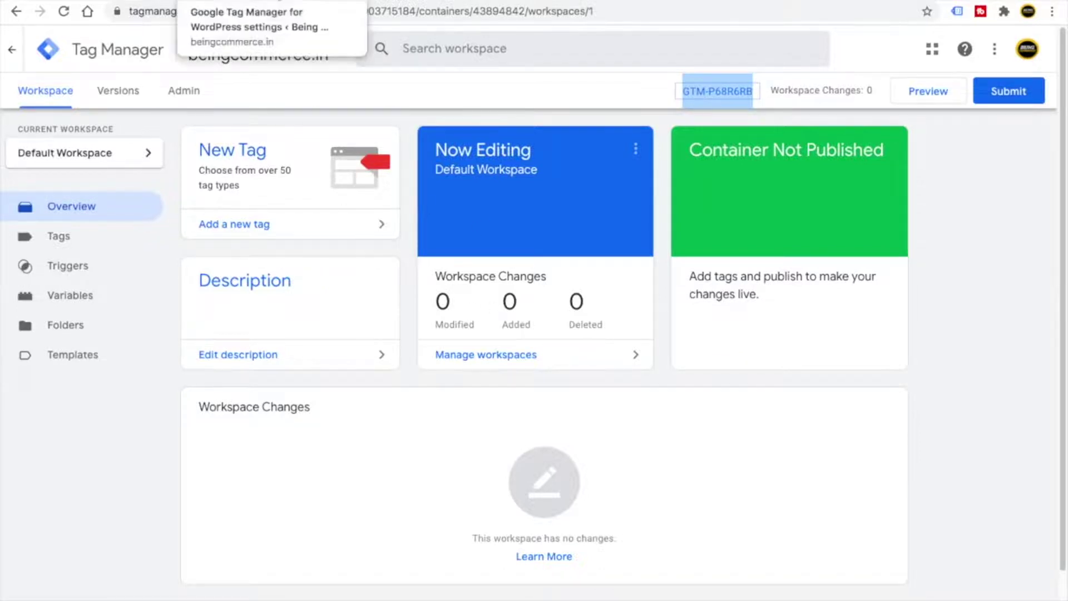
# Step: Return to the WordPress Google Tag Manager plugin settings tab
pyautogui.click(267, 2)
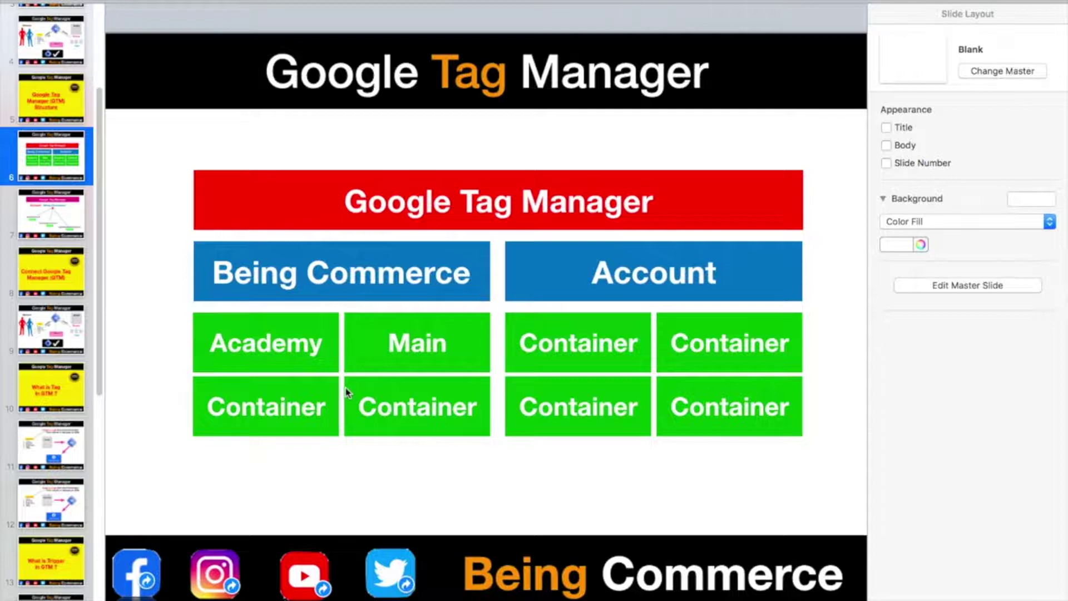
# Step: Replace 'Container' with 'App' in the bottom-left box and 'Shop' in the bottom-middle box
pyautogui.doubleClick(276, 408)
pyautogui.write('App')
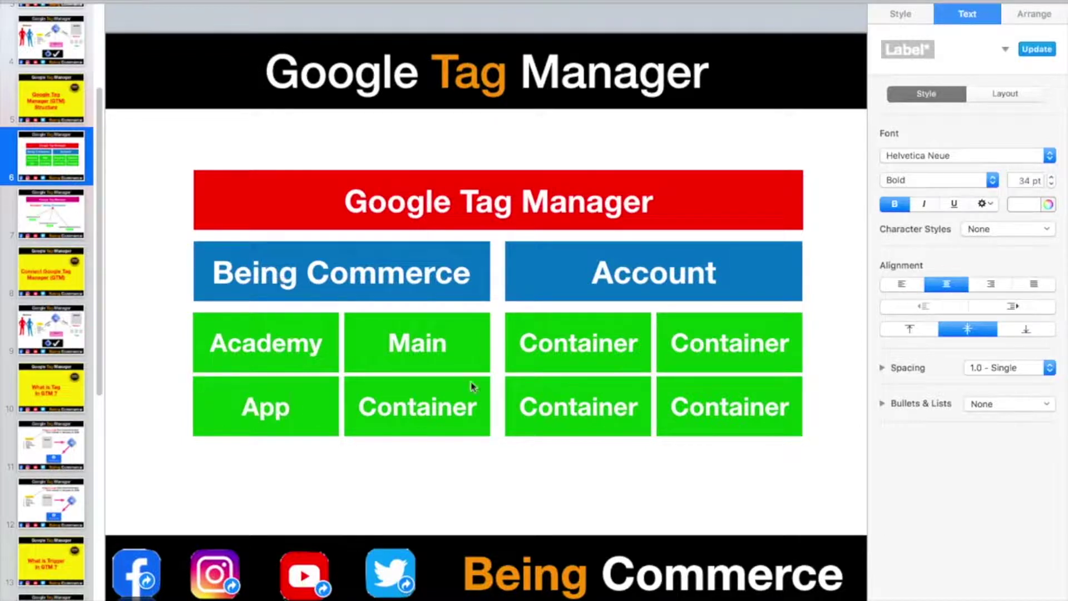
pyautogui.doubleClick(389, 404)
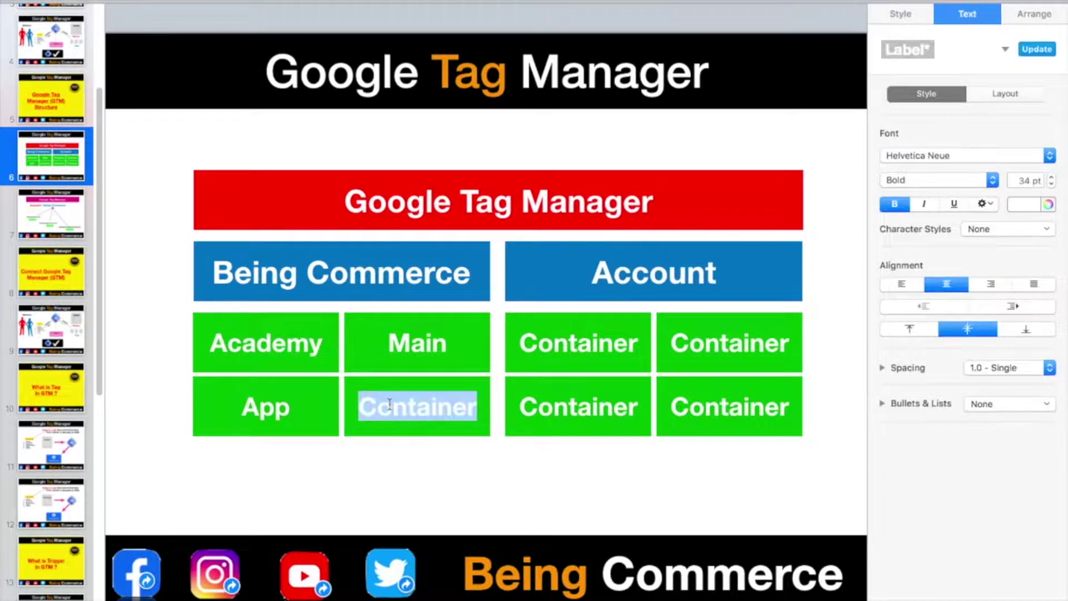
pyautogui.write('Shop')
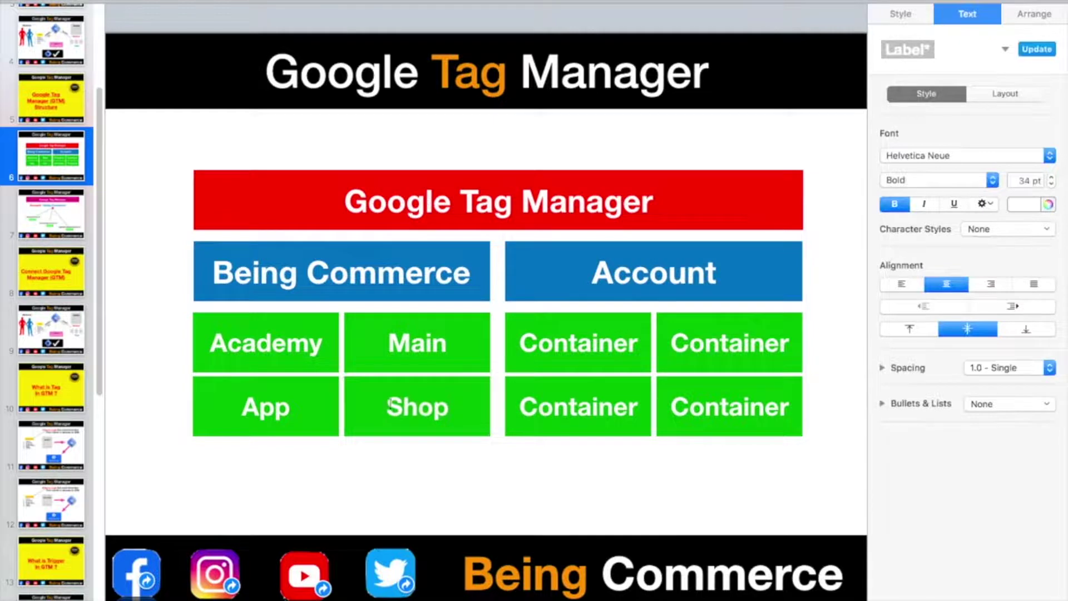
pyautogui.click(383, 463)
pyautogui.click(290, 430)
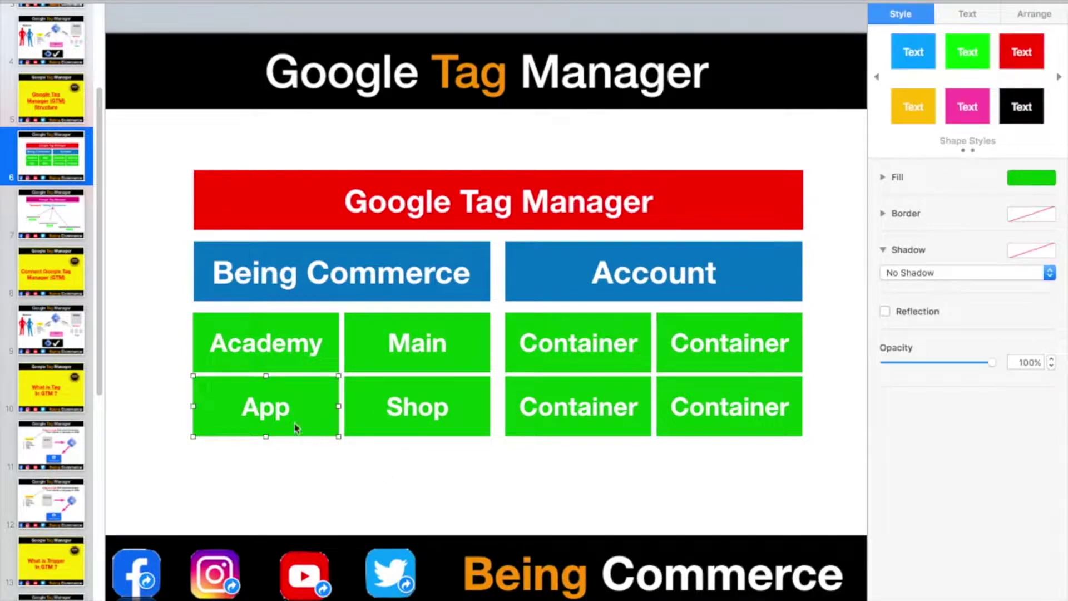
pyautogui.click(479, 492)
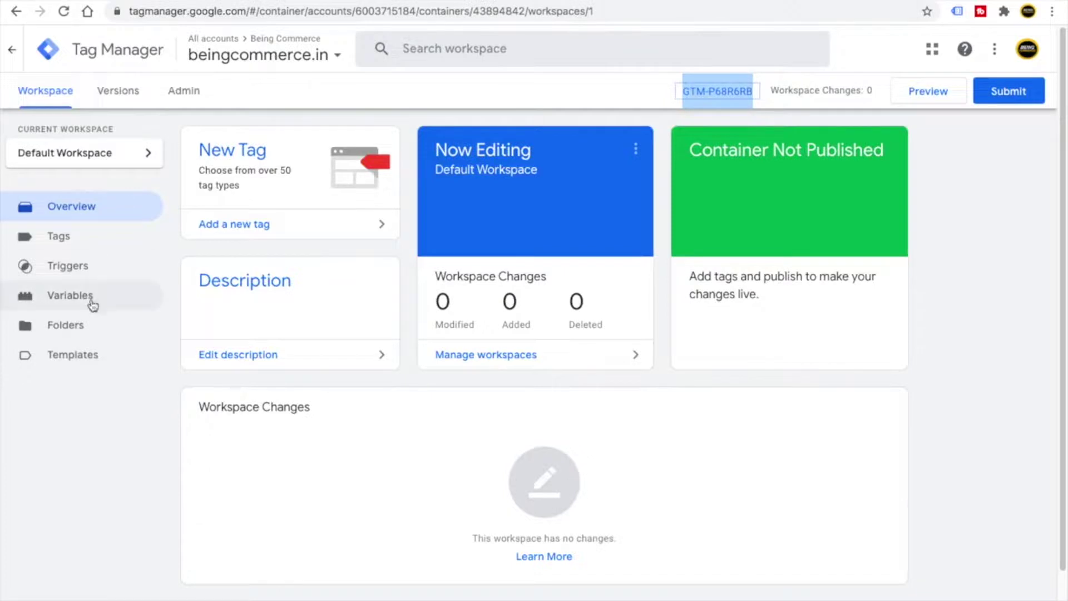
# Step: Use the container picker to open academy.beingcommerce.in, then pick beingcommerce.in again
pyautogui.click(281, 58)
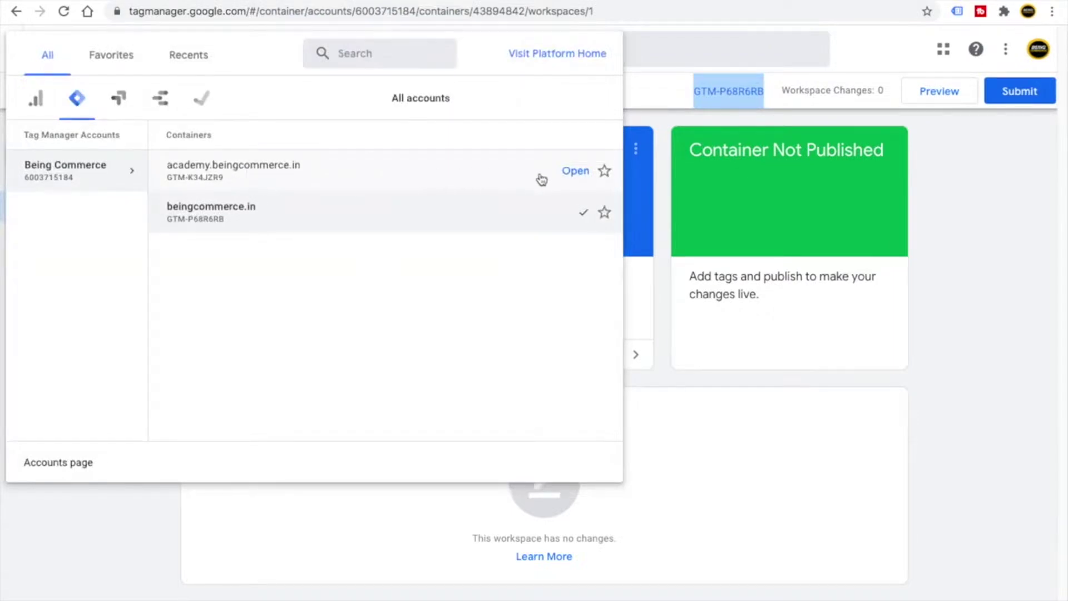
pyautogui.click(574, 170)
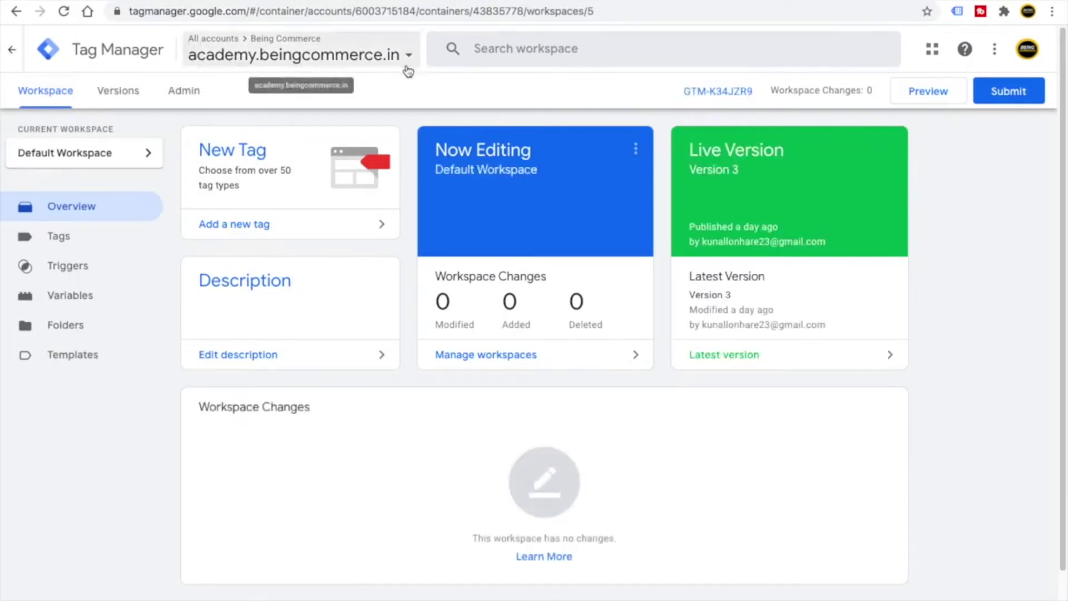
pyautogui.click(348, 53)
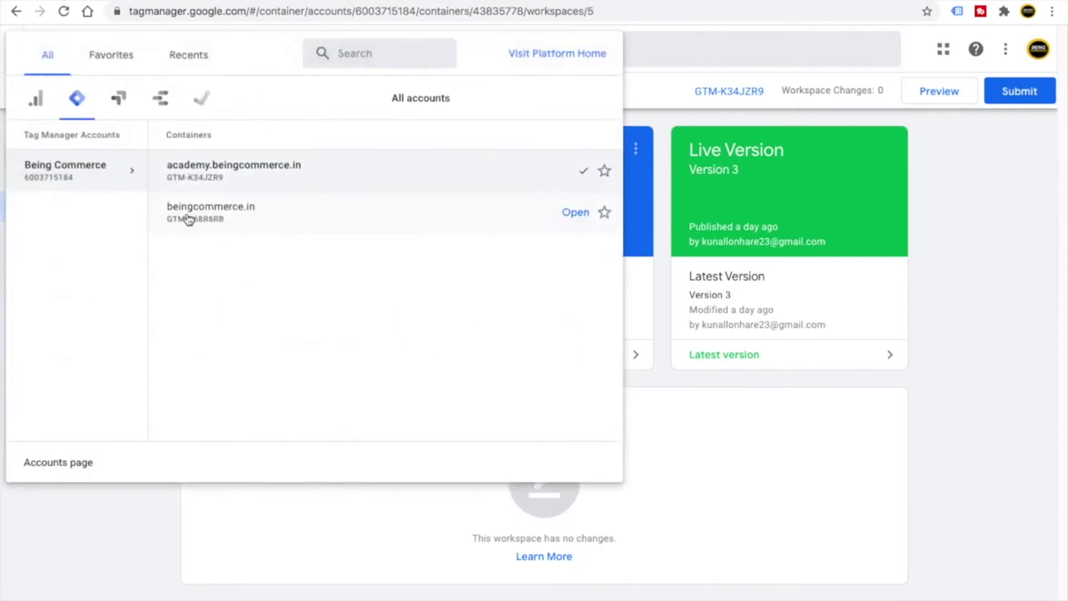
pyautogui.click(574, 213)
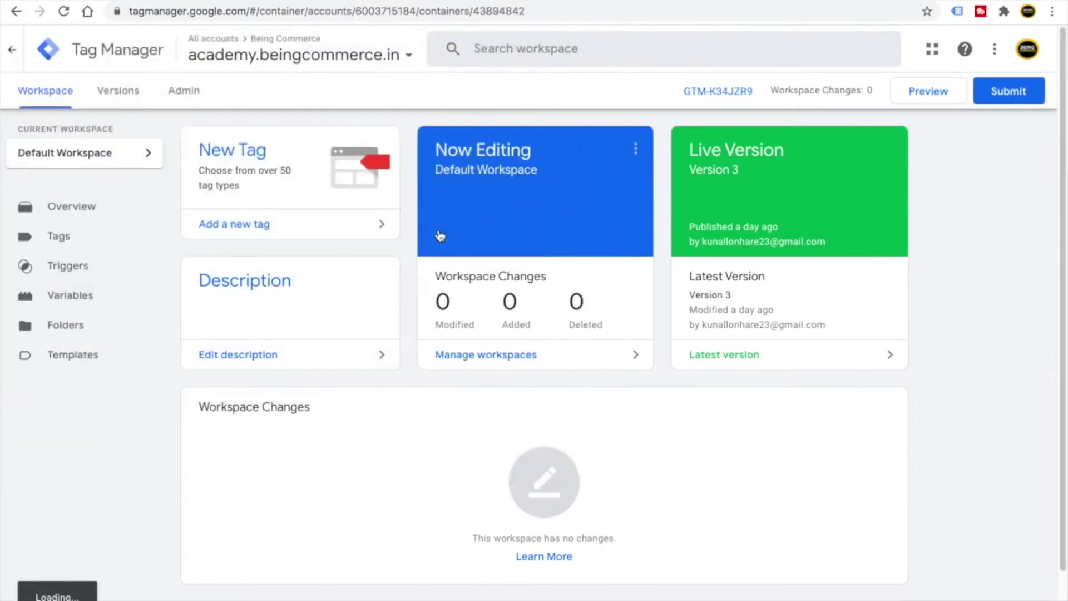